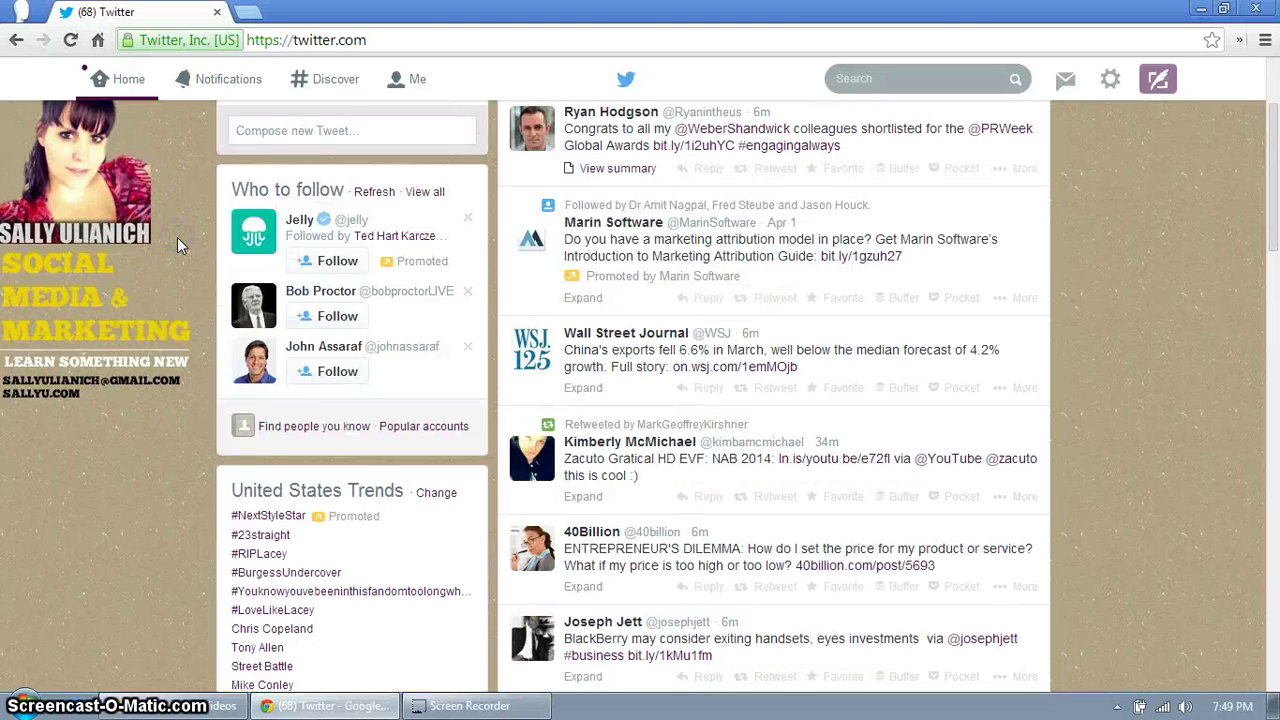
scroll(177, 237, up, 1)
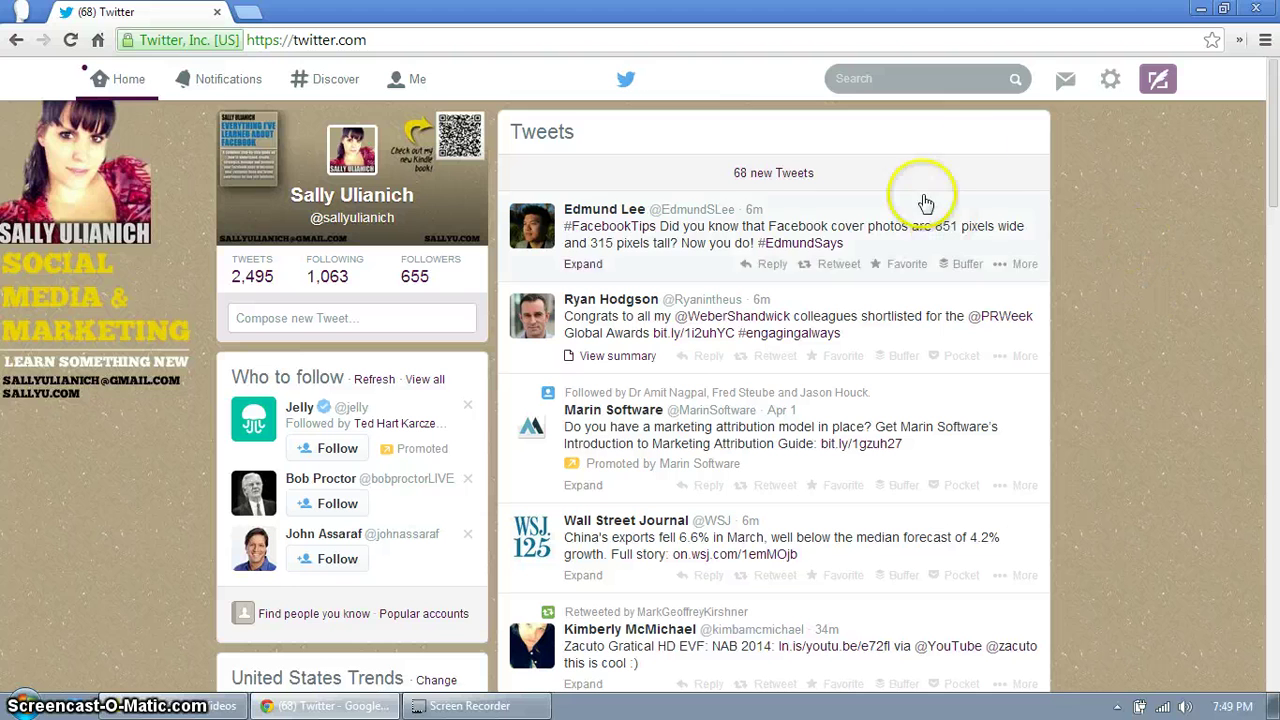
Open the Twitter Ads campaigns dashboard for 26 Mar–9 Apr 2014 from the Settings and help menu
click(1113, 88)
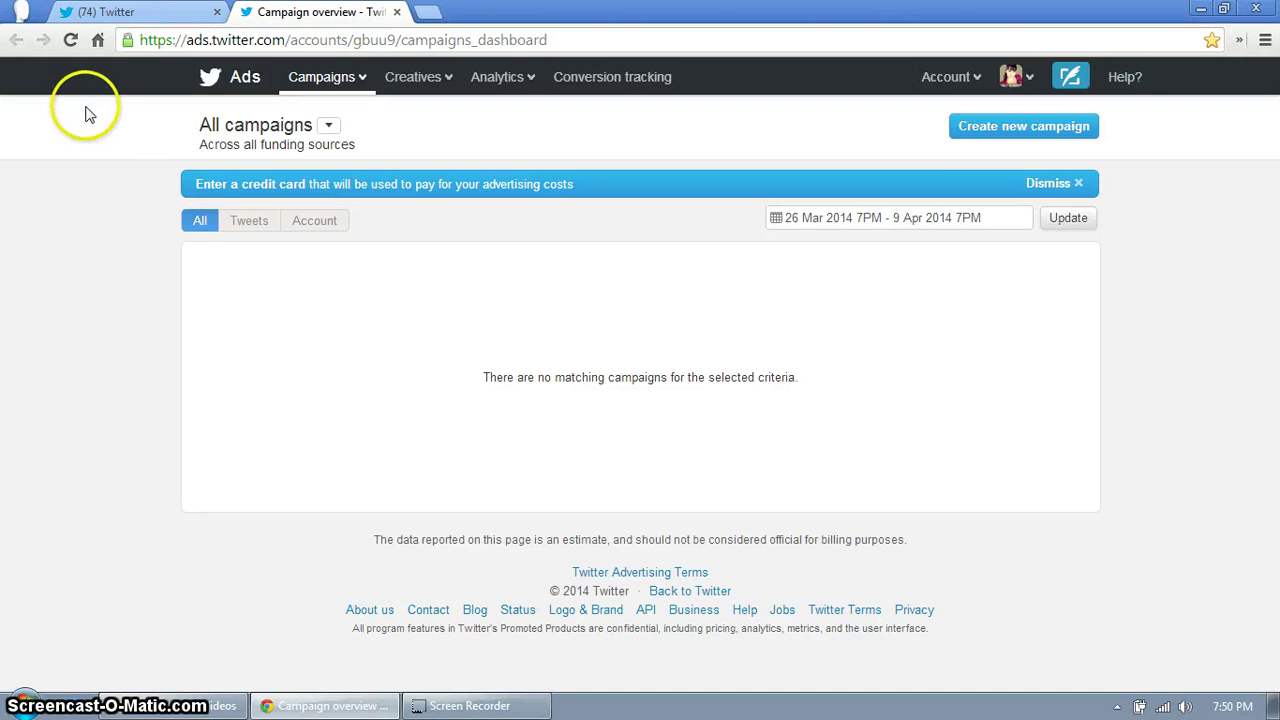
click(512, 79)
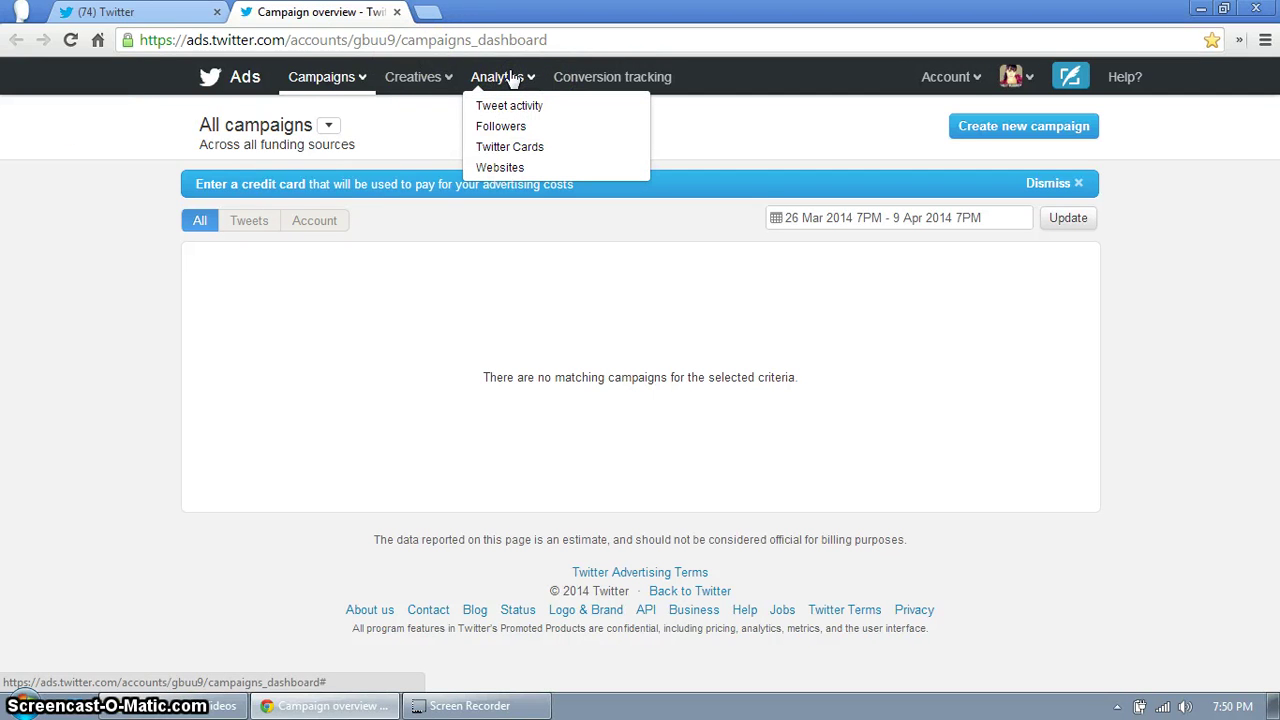
Open the Tweet activity report charting mentions, follows and unfollows since 10 Mar
click(512, 106)
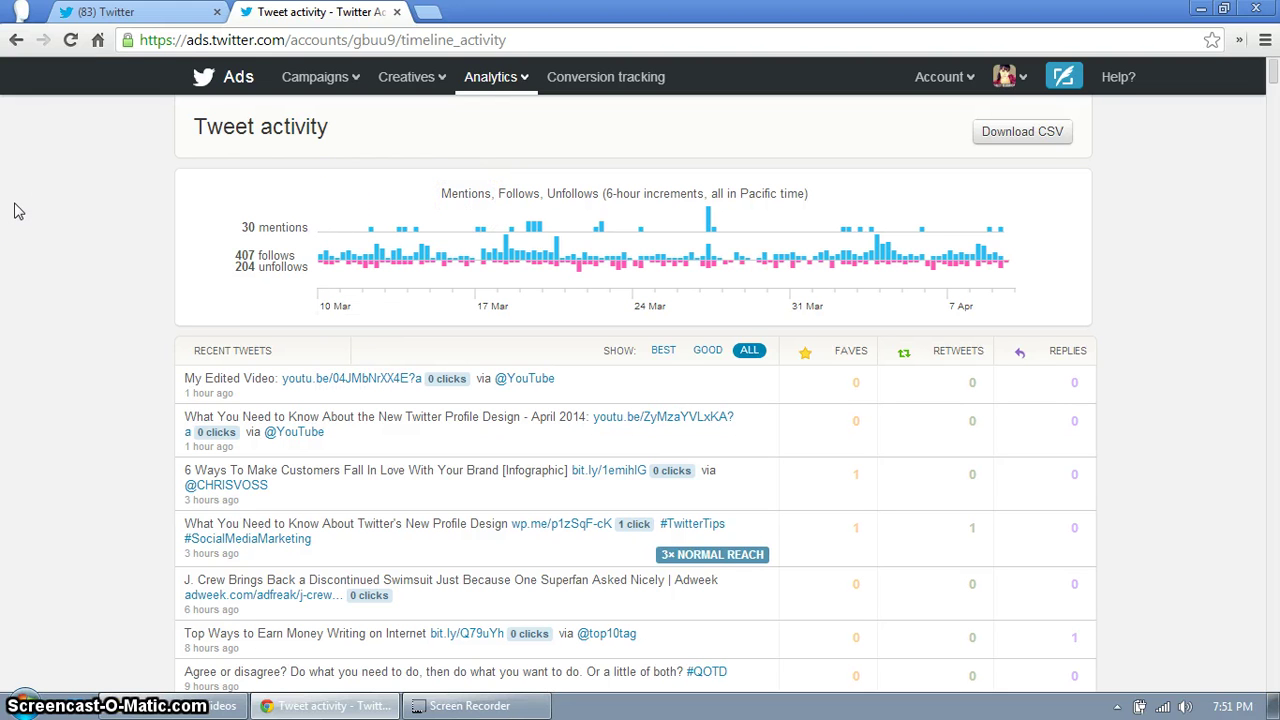
scroll(80, 265, down, 2)
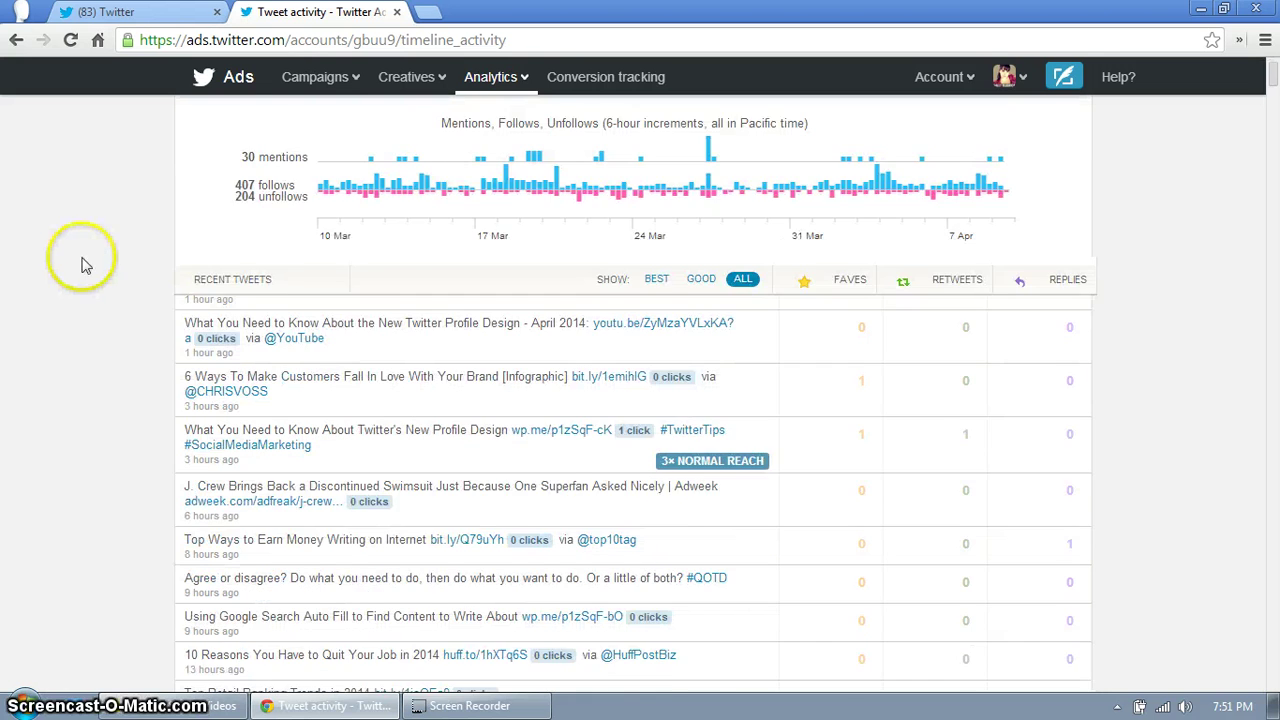
scroll(80, 265, up, 2)
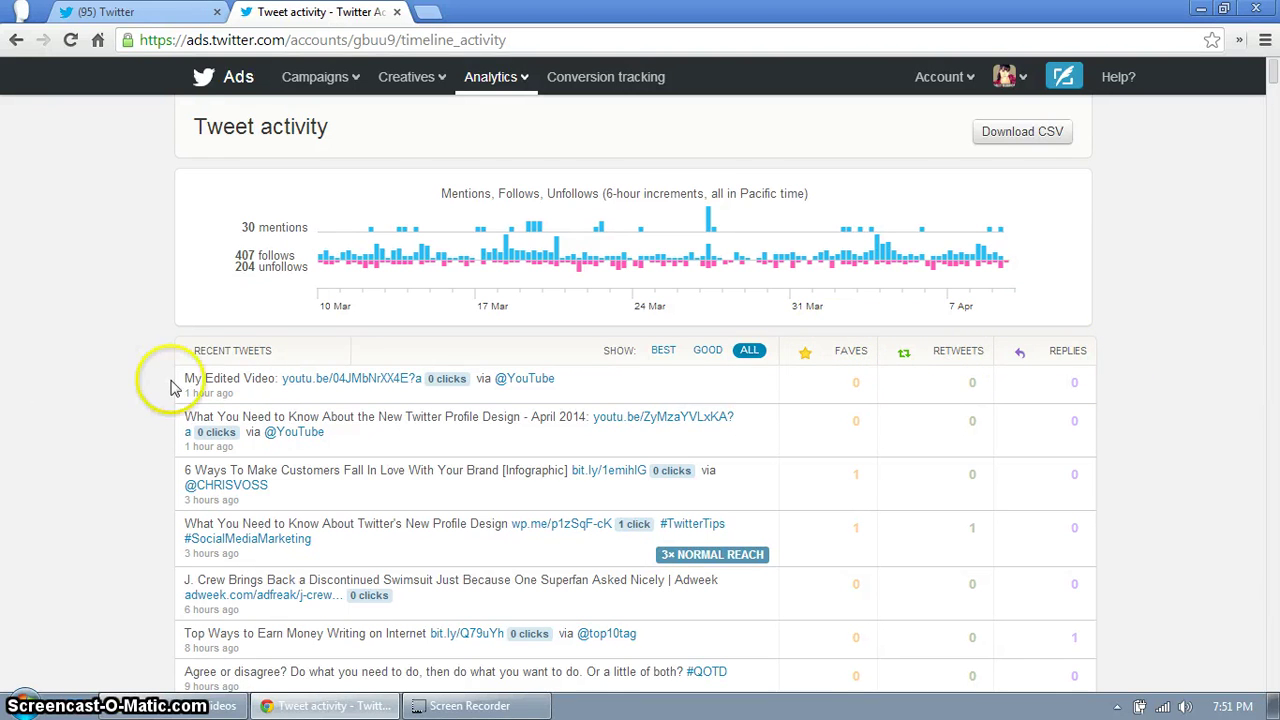
scroll(172, 387, down, 1)
scroll(172, 387, down, 1)
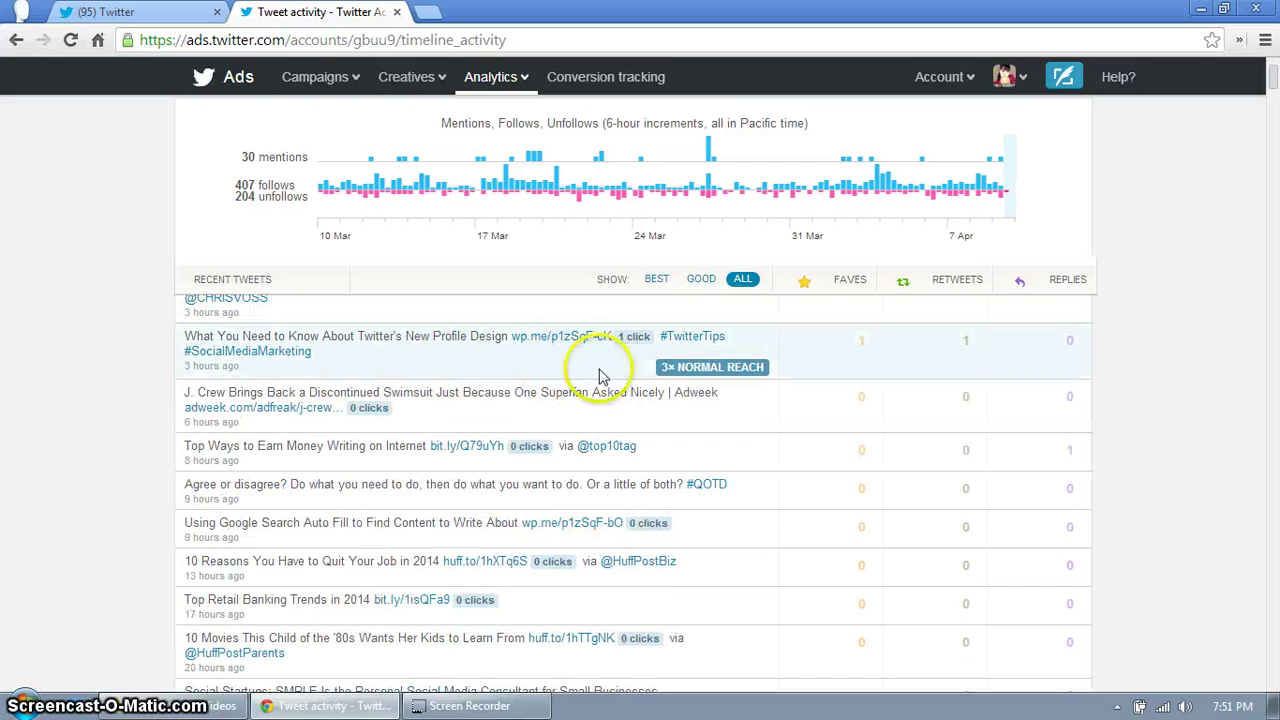
mouse_move(707, 372)
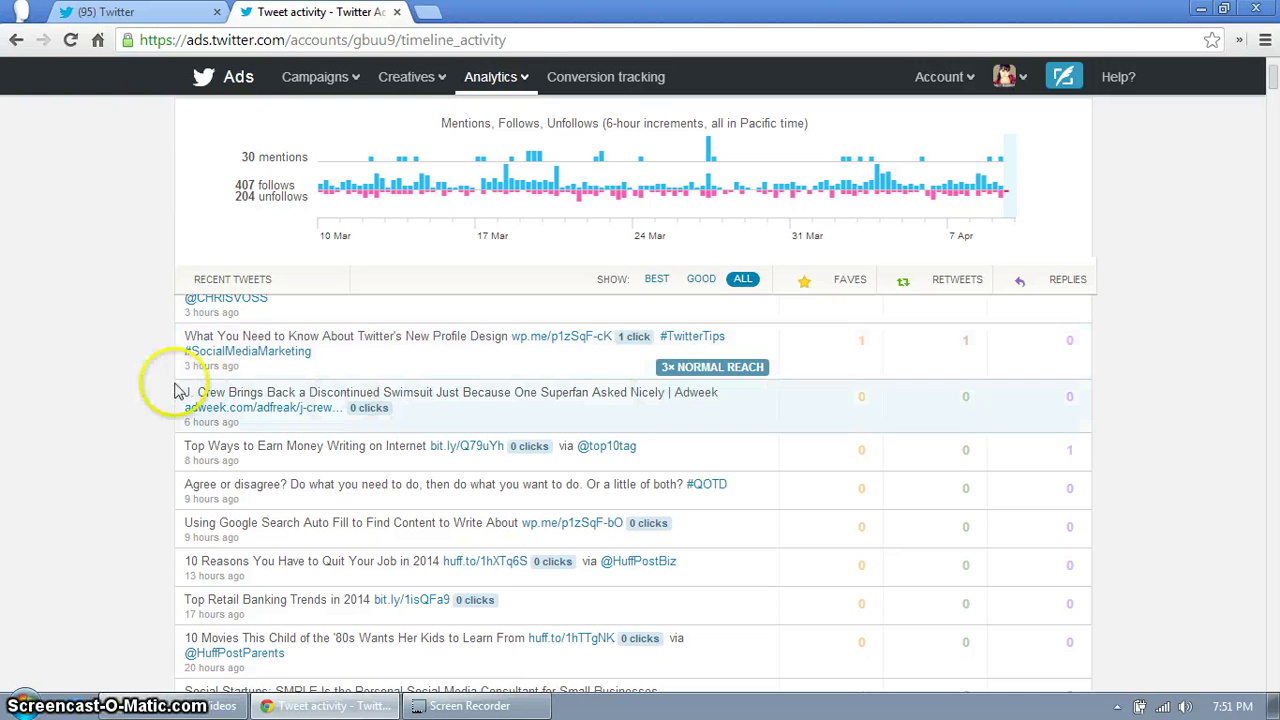
scroll(89, 402, down, 15)
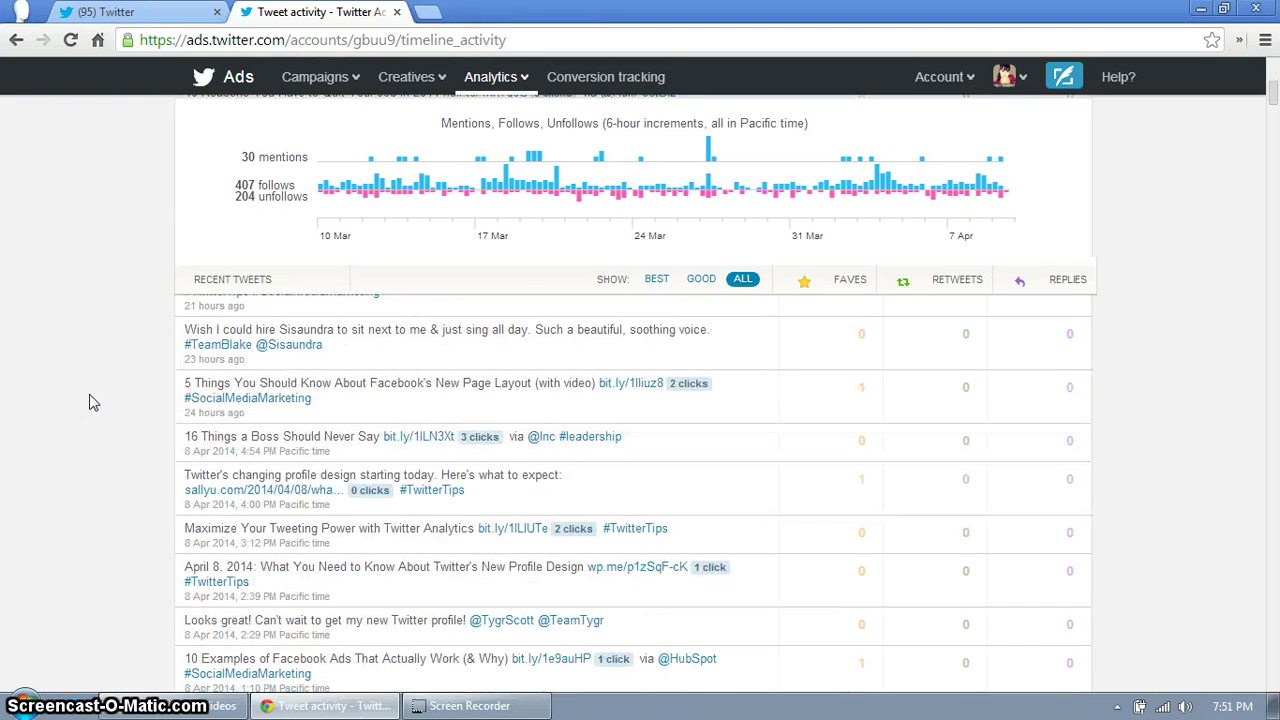
scroll(89, 402, down, 2)
scroll(89, 402, up, 15)
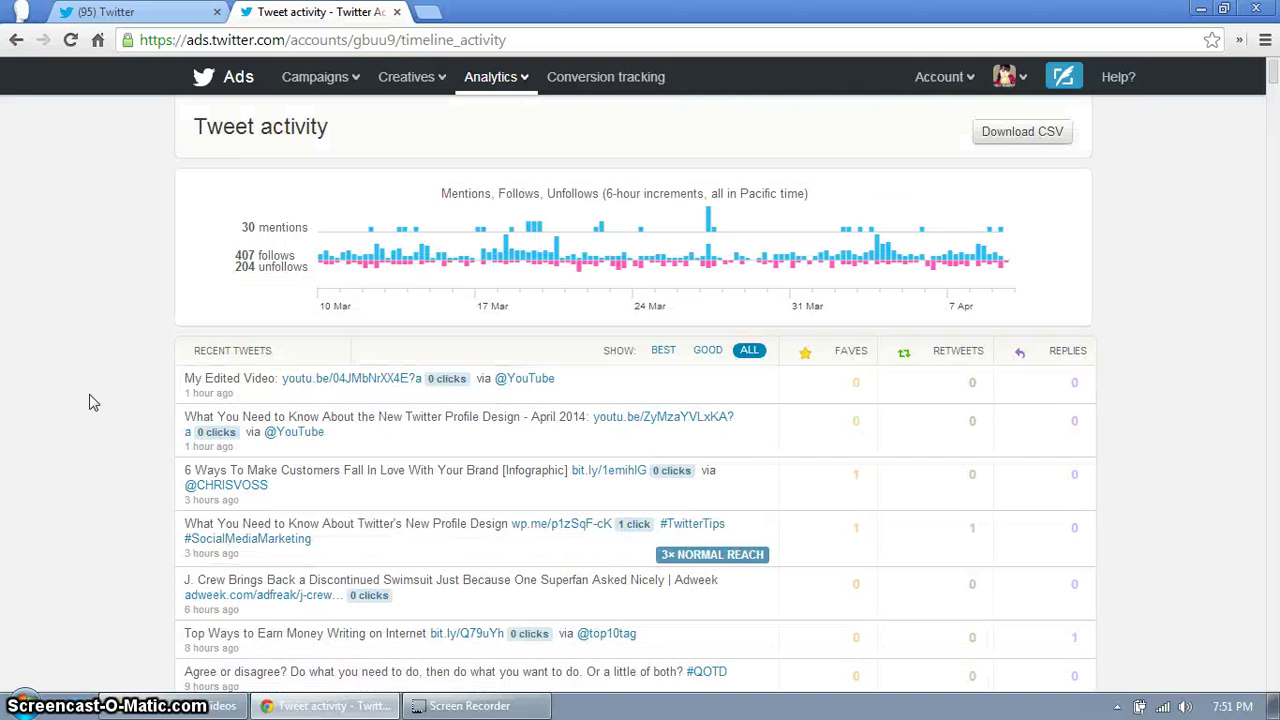
scroll(89, 402, down, 1)
Filter Recent Tweets to GOOD and review them, led by 'Top Trending Instagram Hashtags 2014' at 170× reach
click(704, 281)
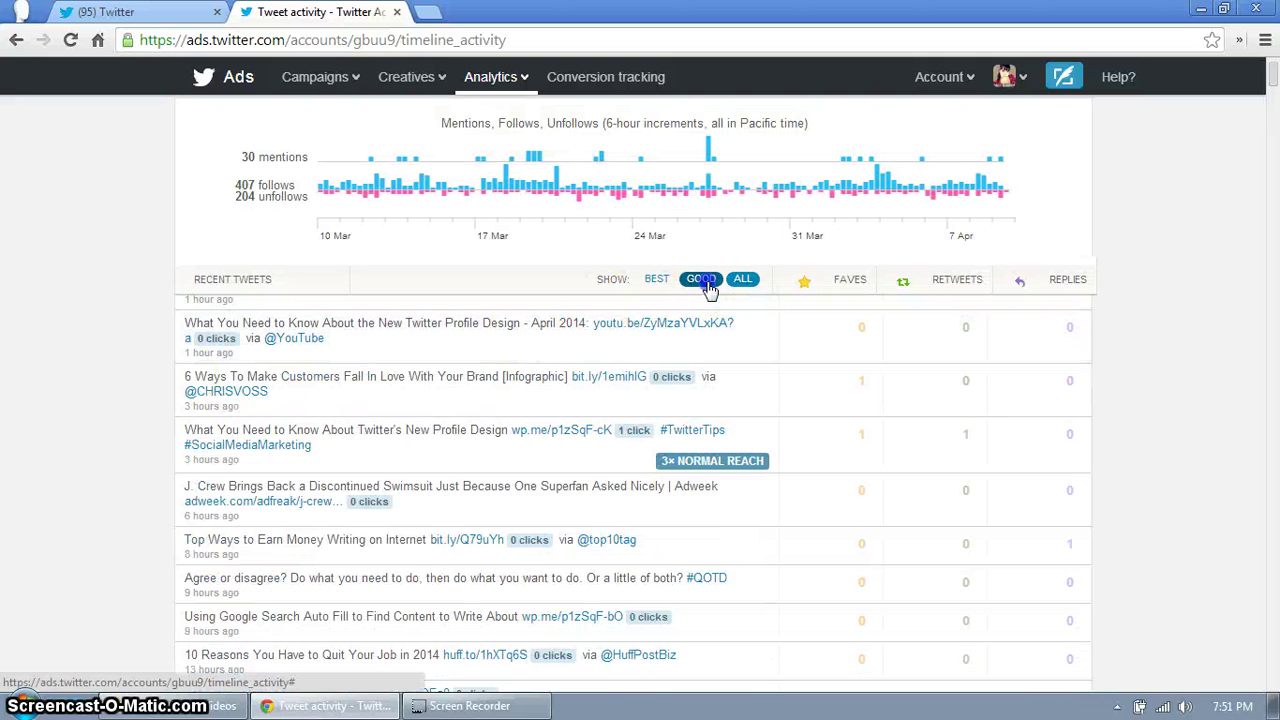
scroll(103, 363, up, 1)
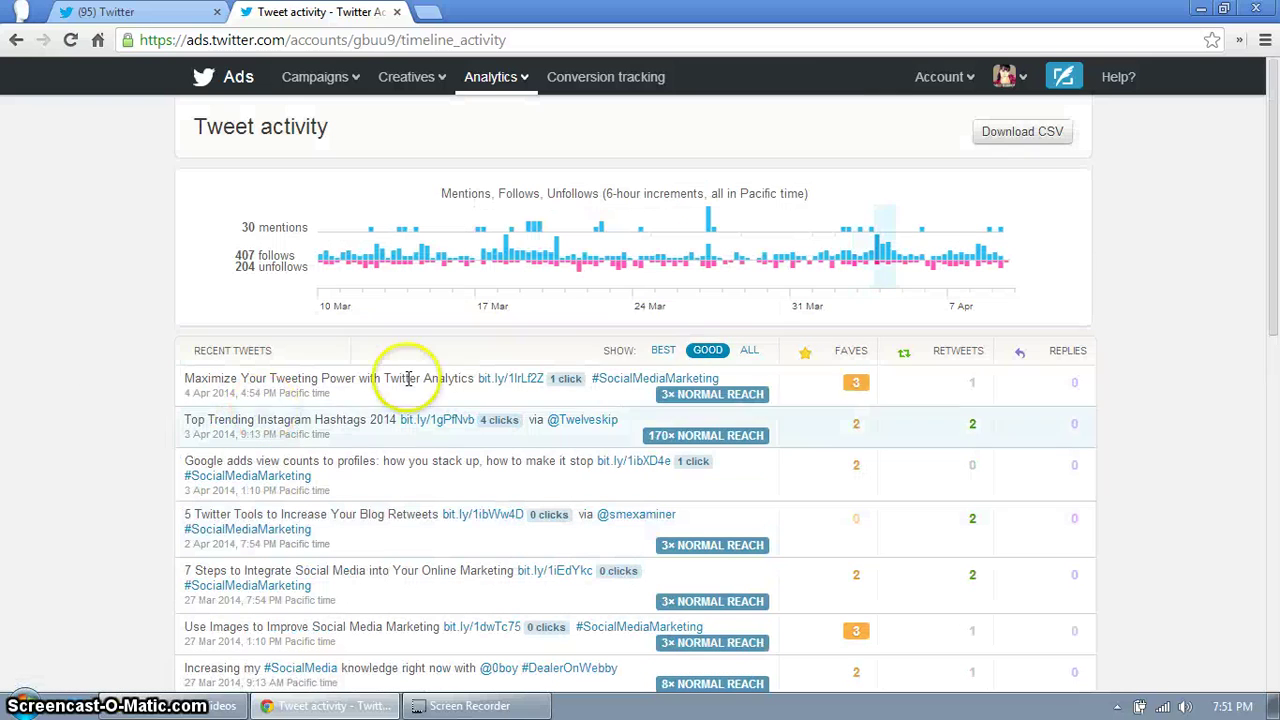
click(709, 350)
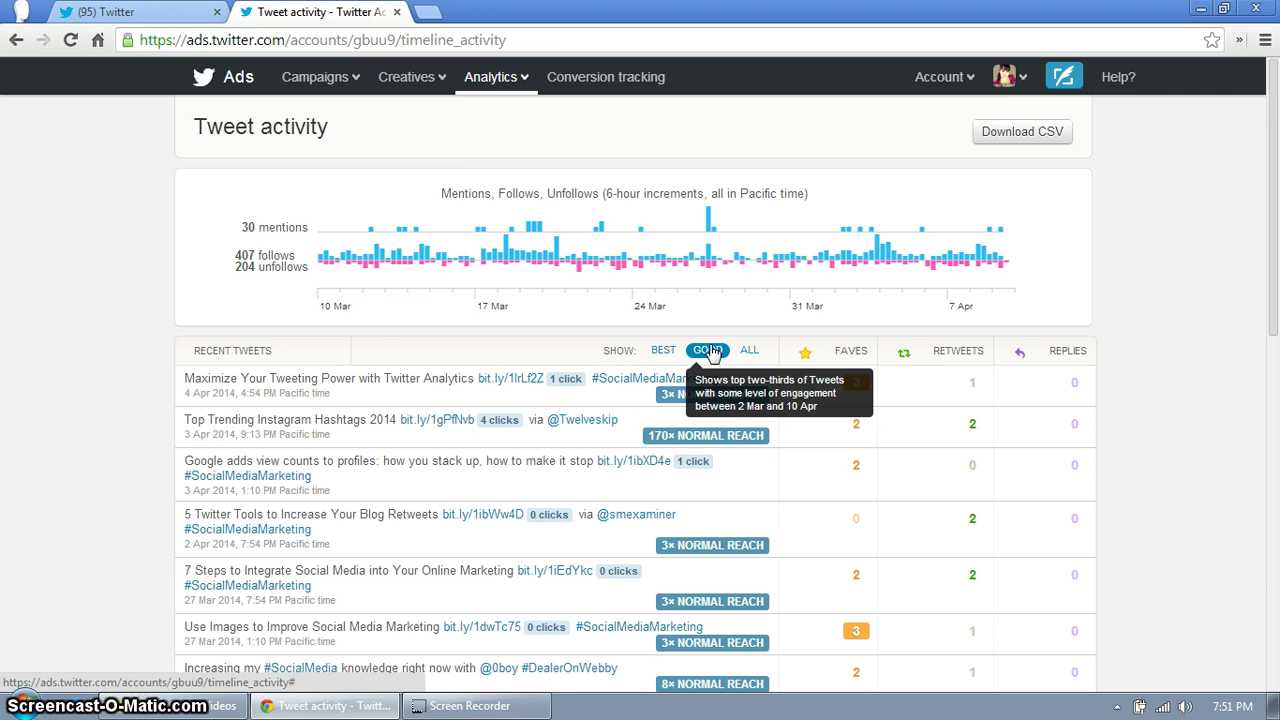
scroll(30, 390, down, 1)
scroll(176, 397, up, 1)
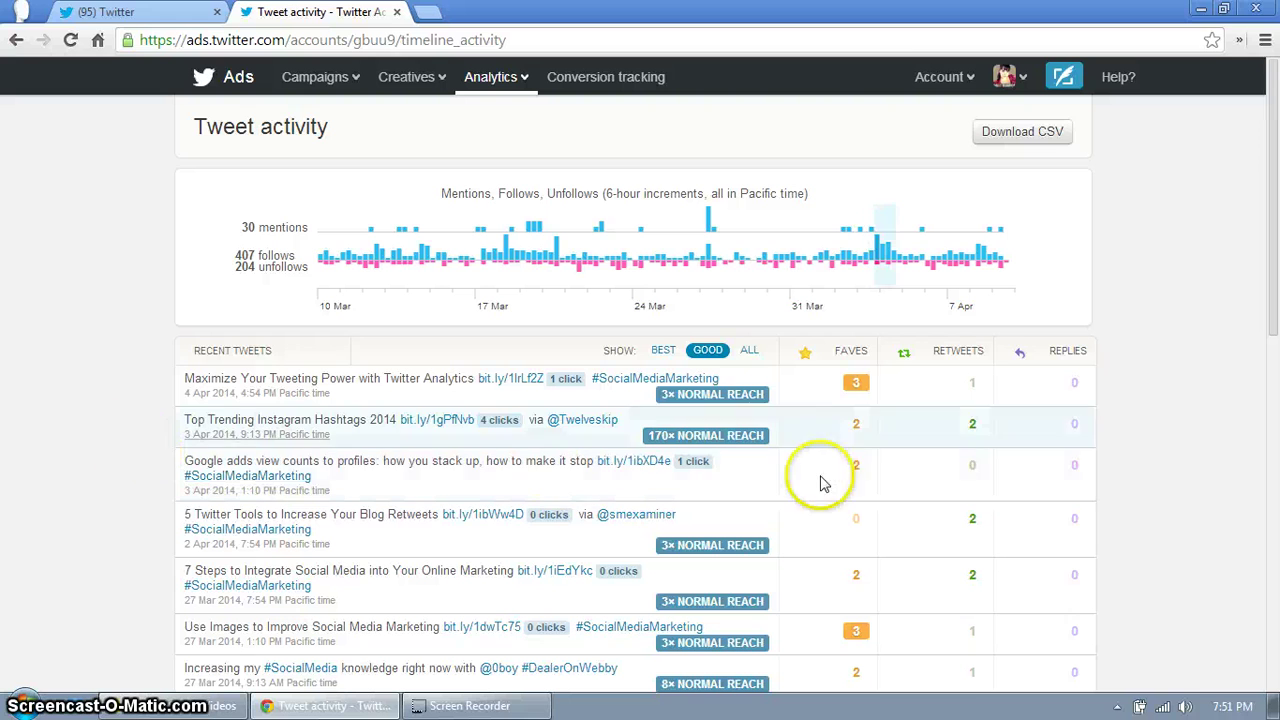
mouse_move(741, 430)
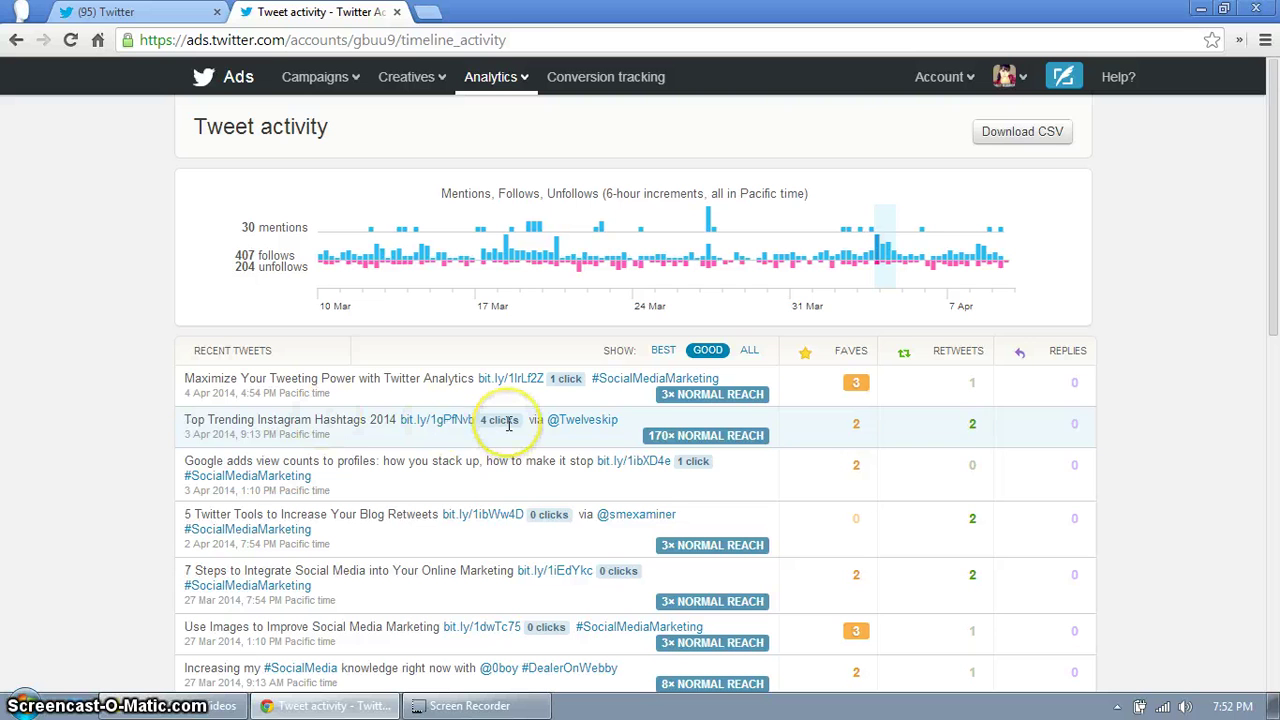
mouse_move(508, 423)
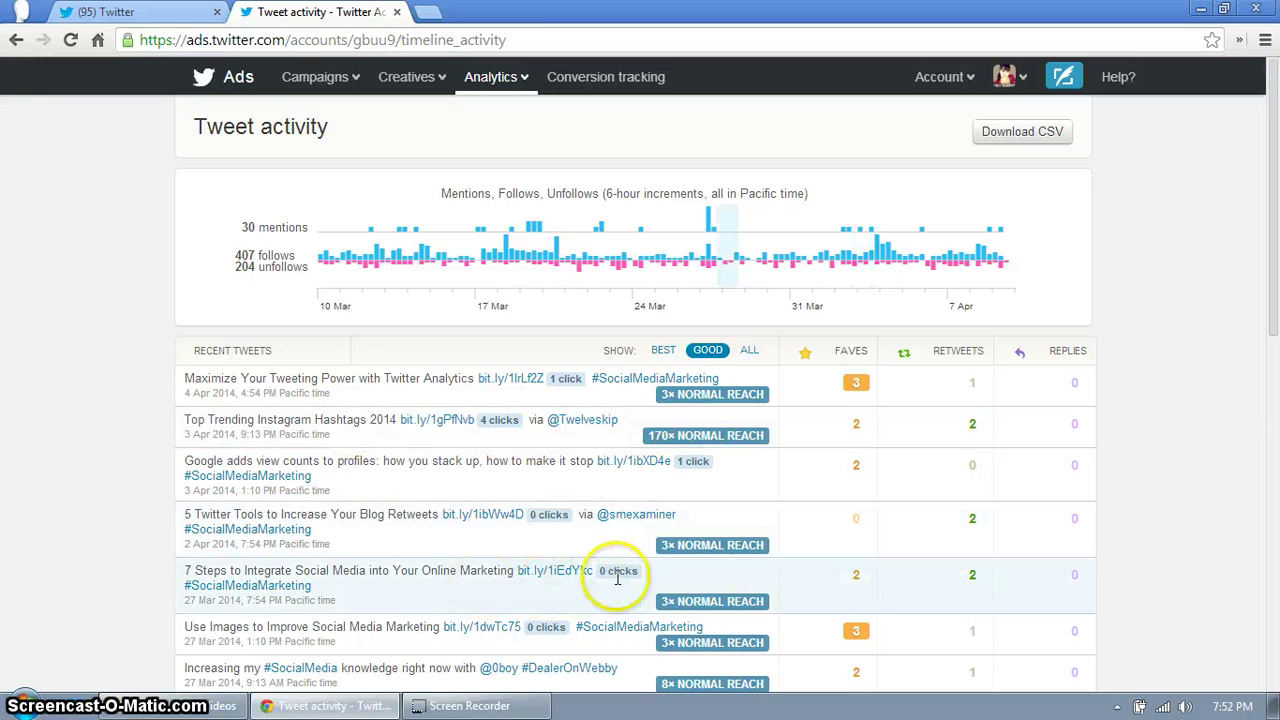
mouse_move(615, 571)
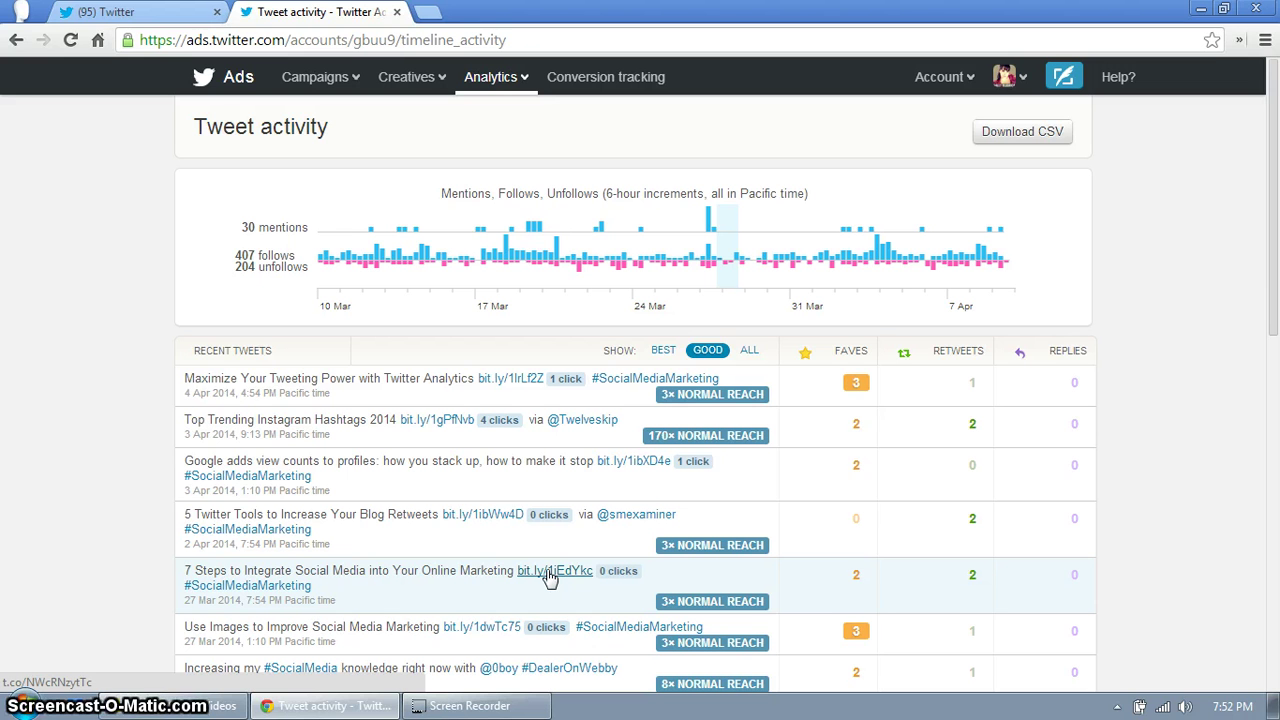
scroll(549, 578, down, 2)
scroll(549, 578, up, 2)
click(664, 352)
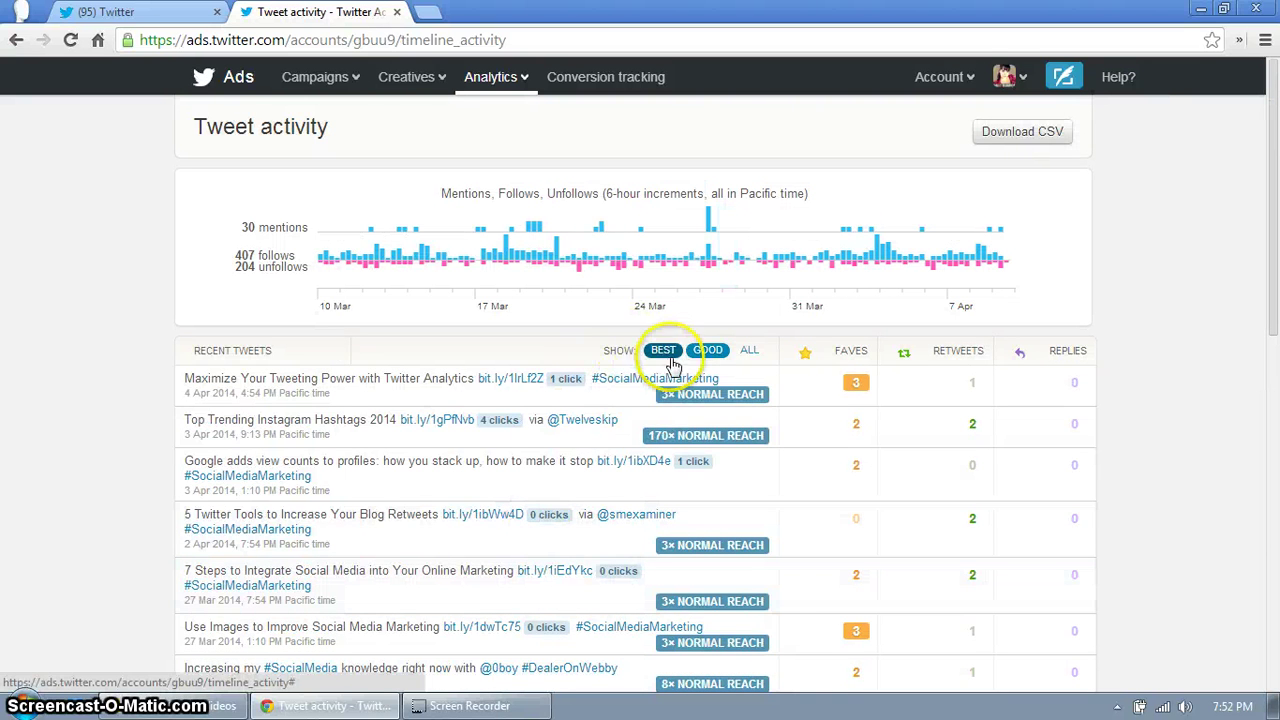
click(129, 394)
click(663, 350)
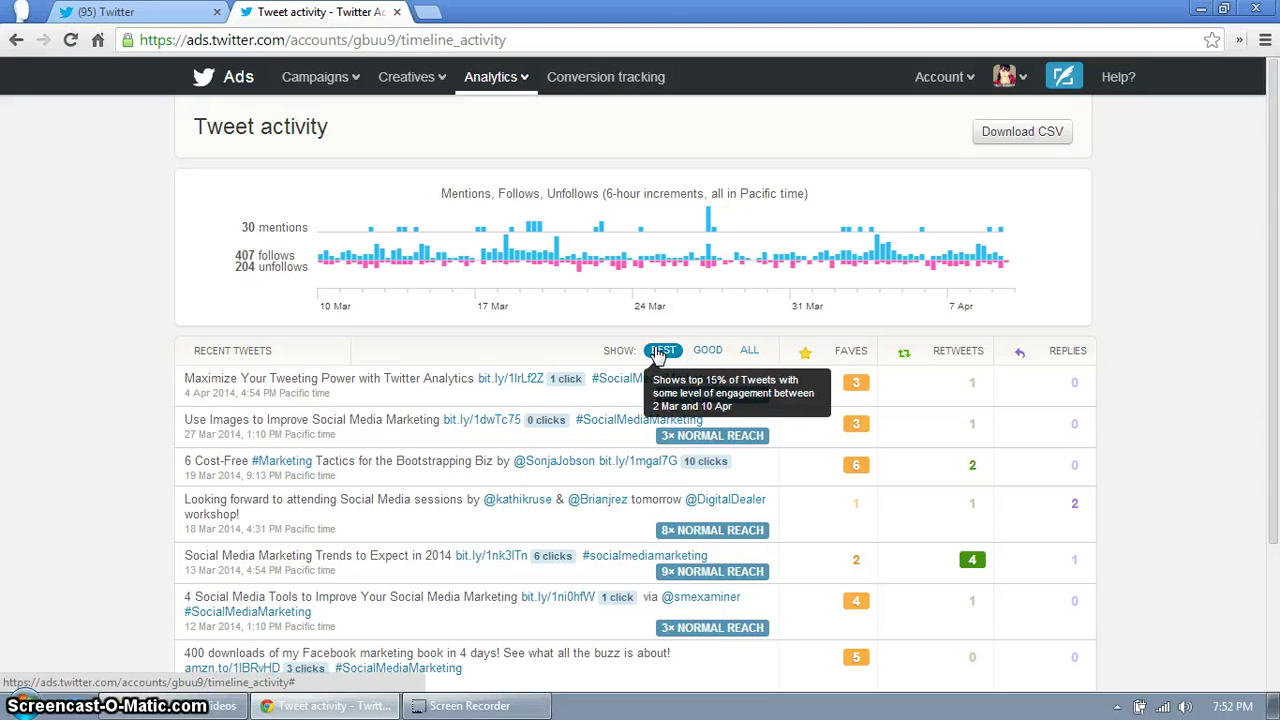
click(145, 377)
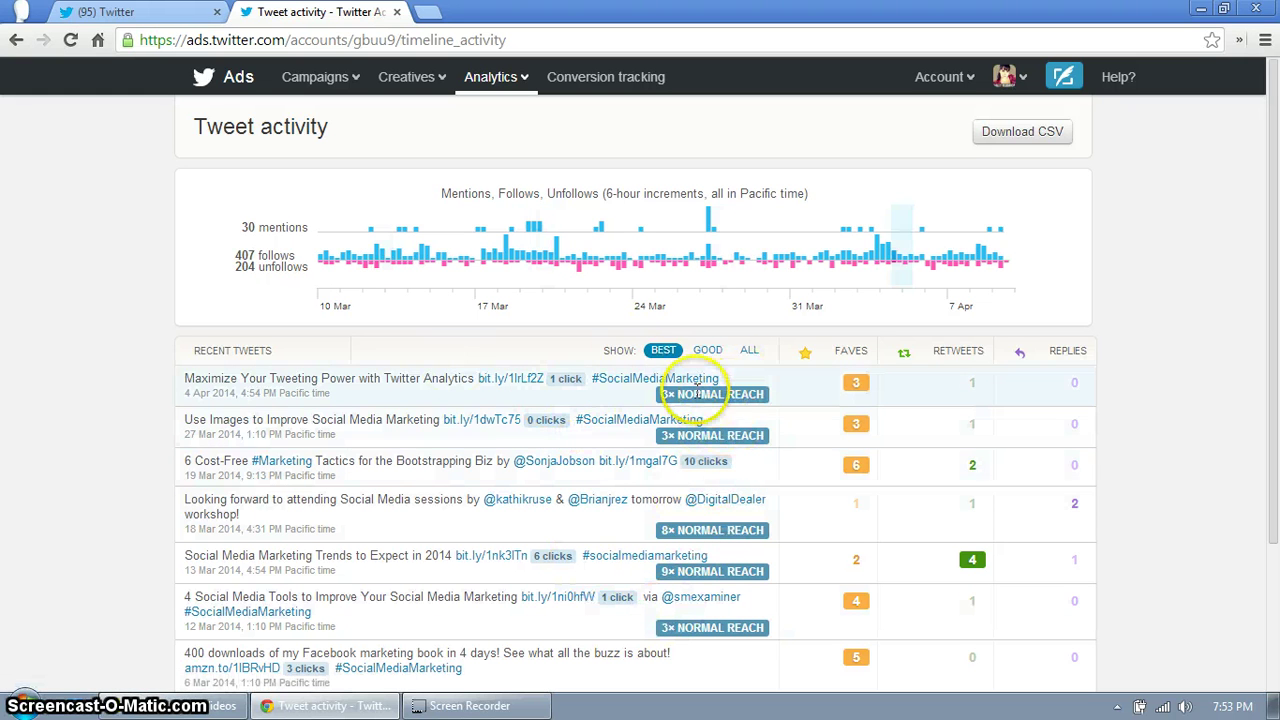
mouse_move(690, 395)
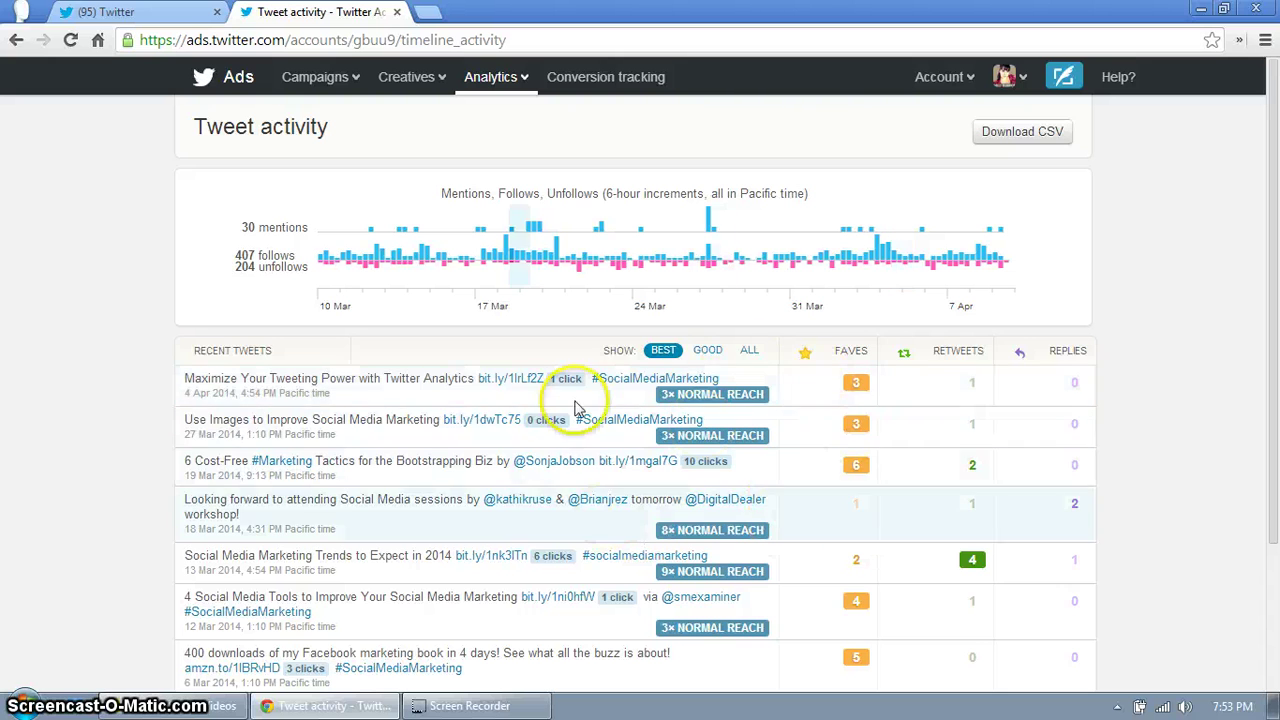
mouse_move(830, 500)
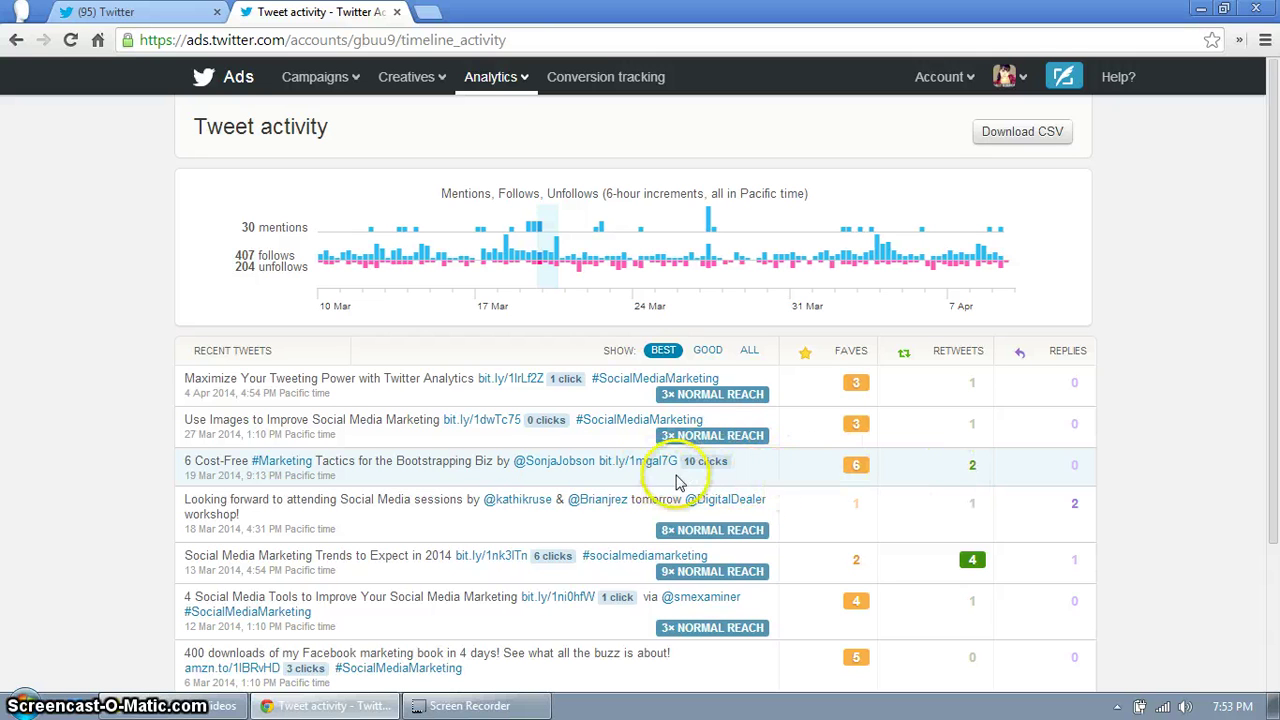
mouse_move(800, 460)
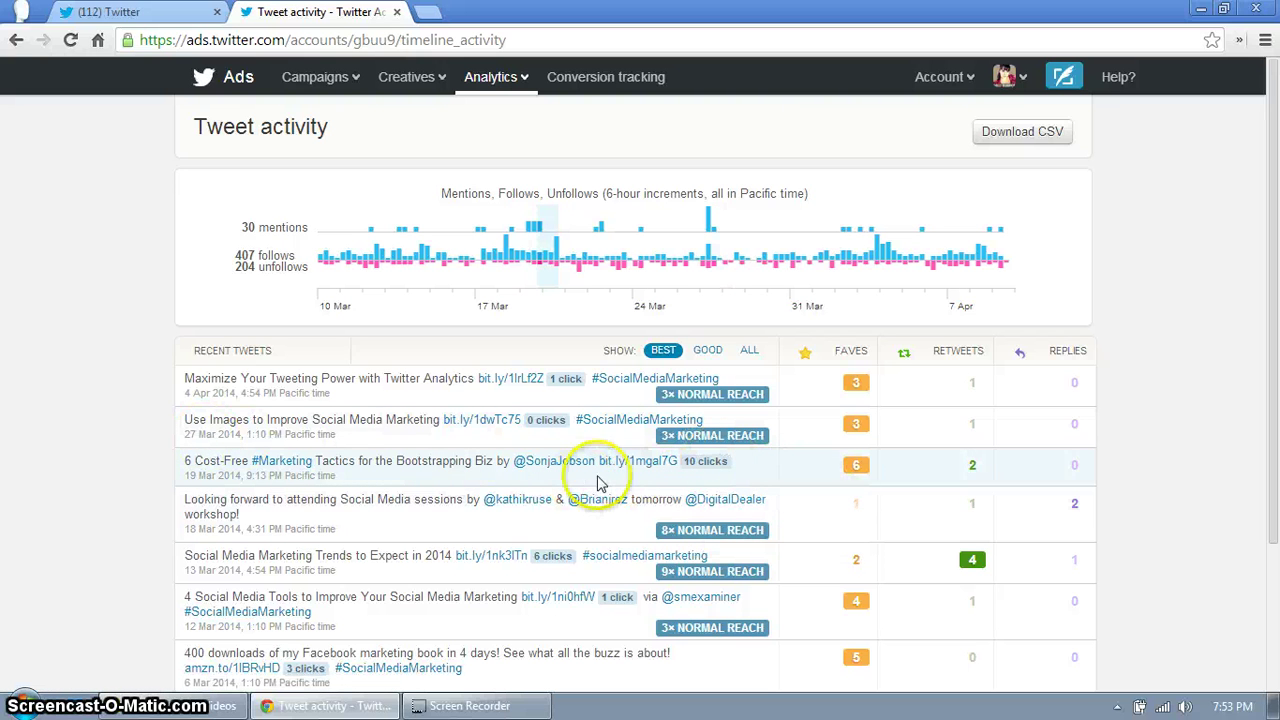
scroll(856, 507, down, 1)
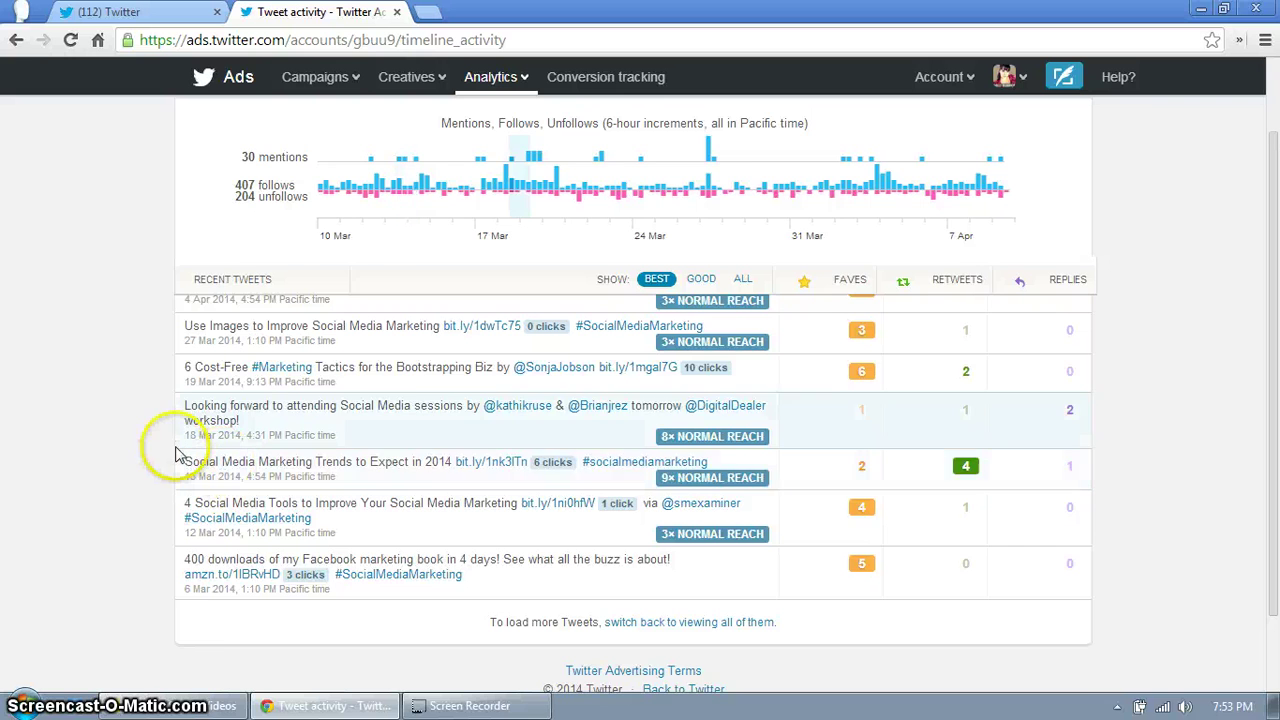
scroll(150, 456, up, 2)
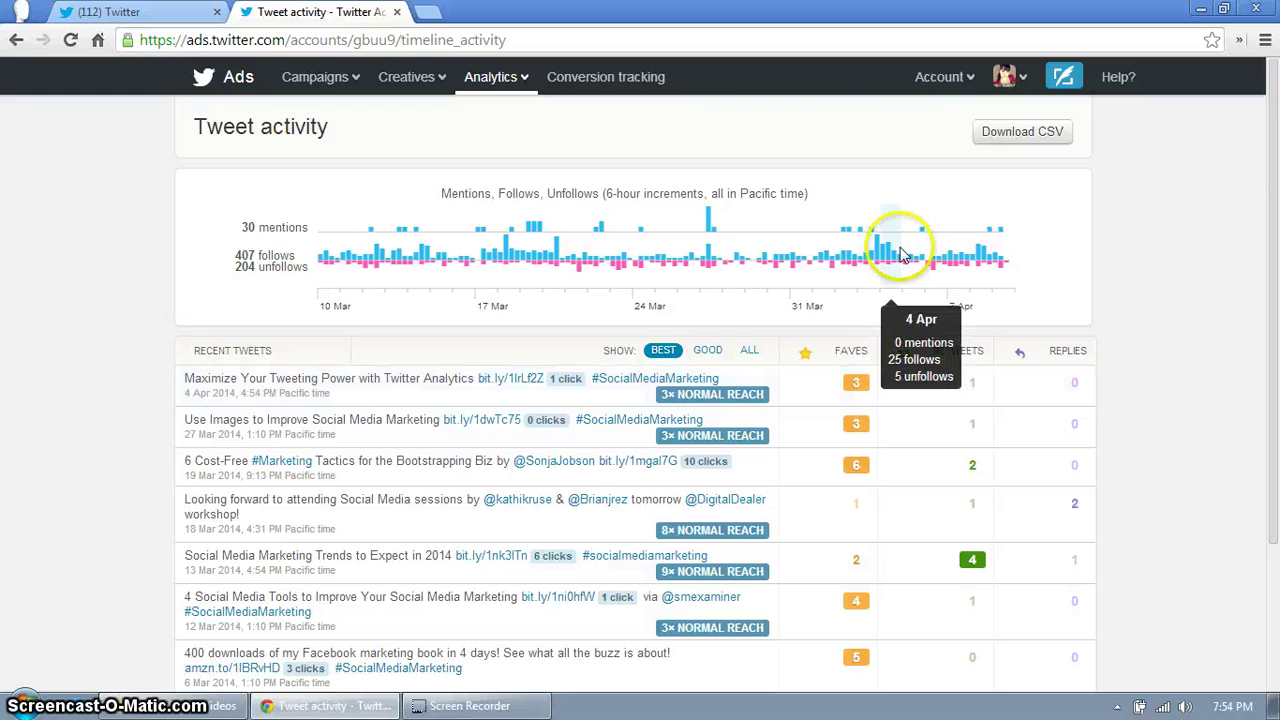
mouse_move(600, 296)
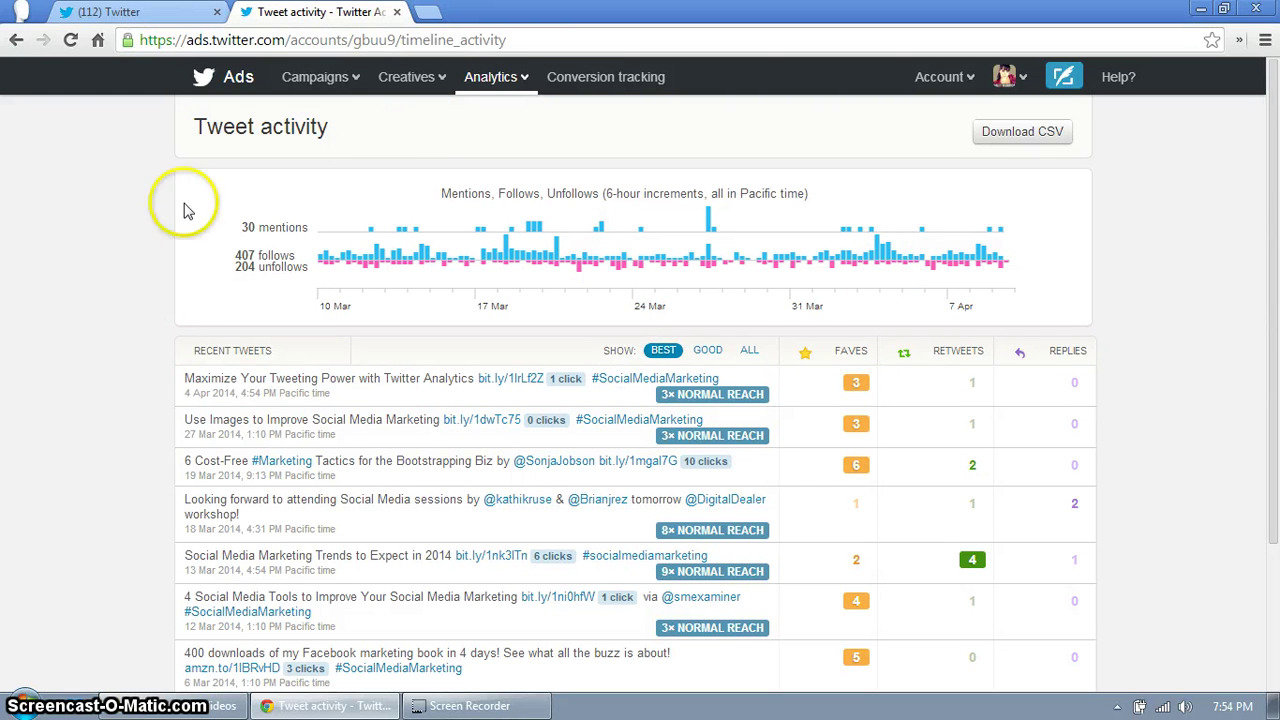
Go to the Followers dashboard and trace follower counts along the growth chart
click(505, 85)
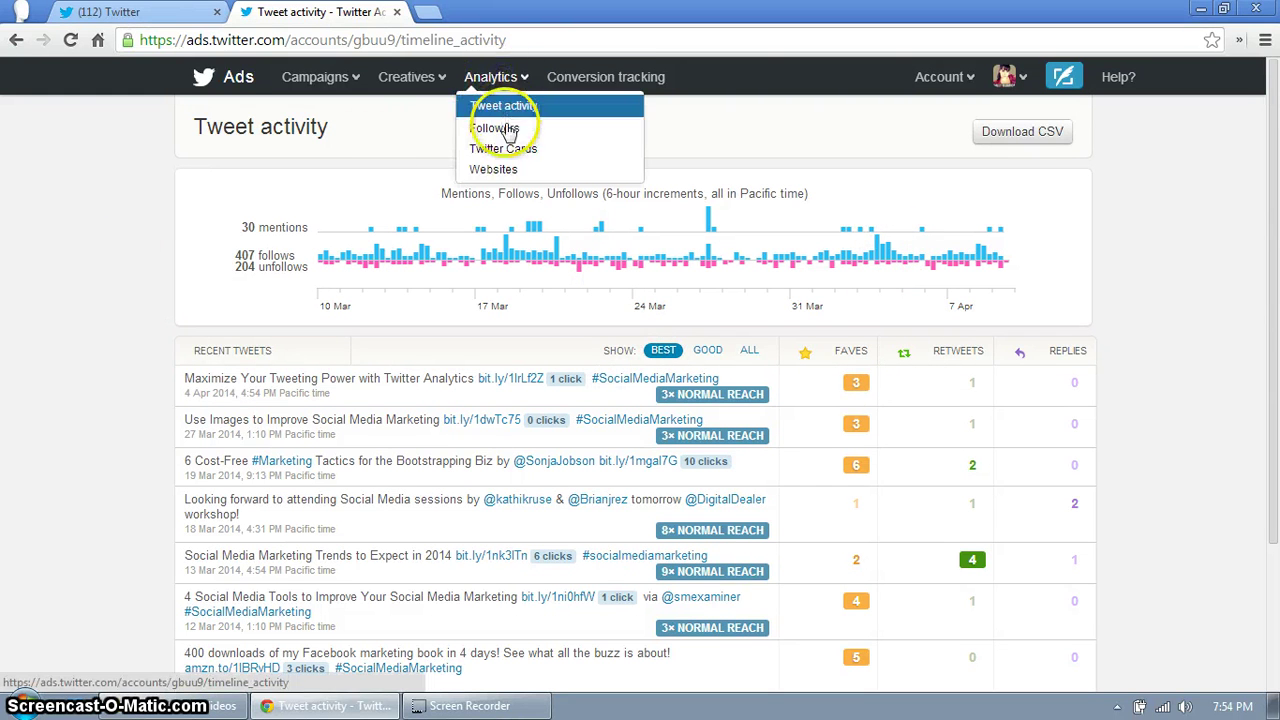
click(505, 134)
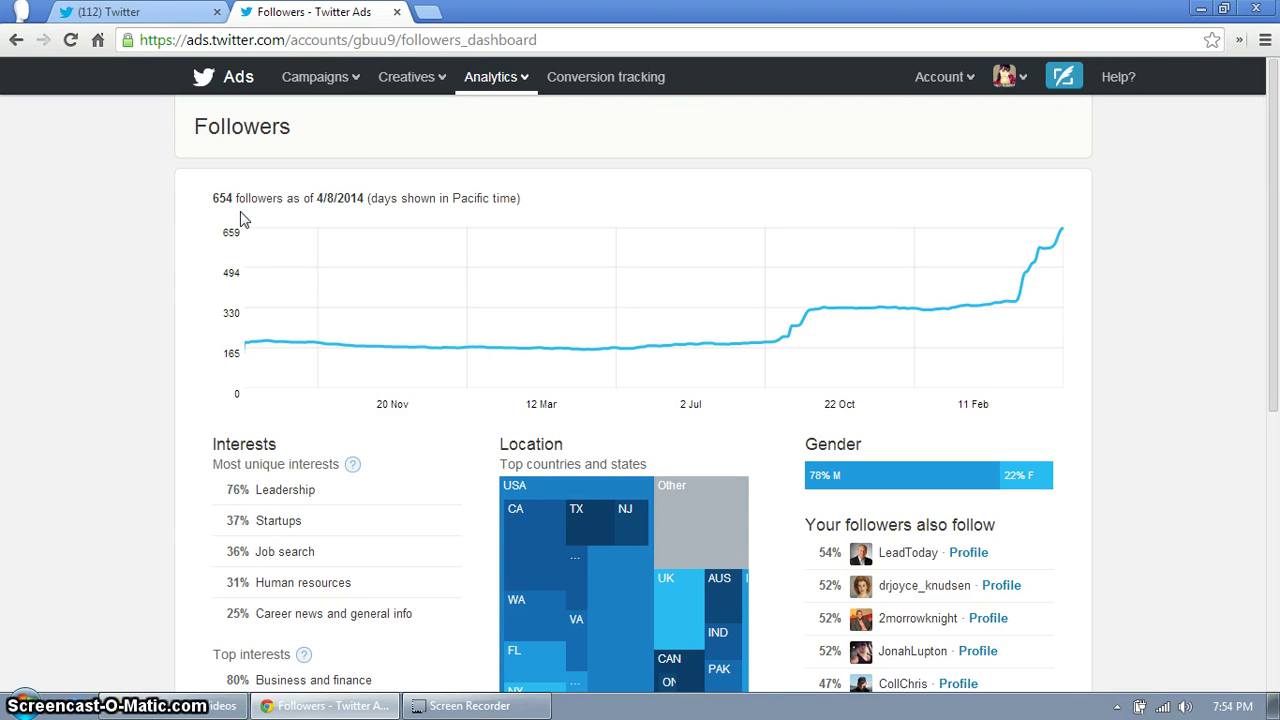
click(214, 250)
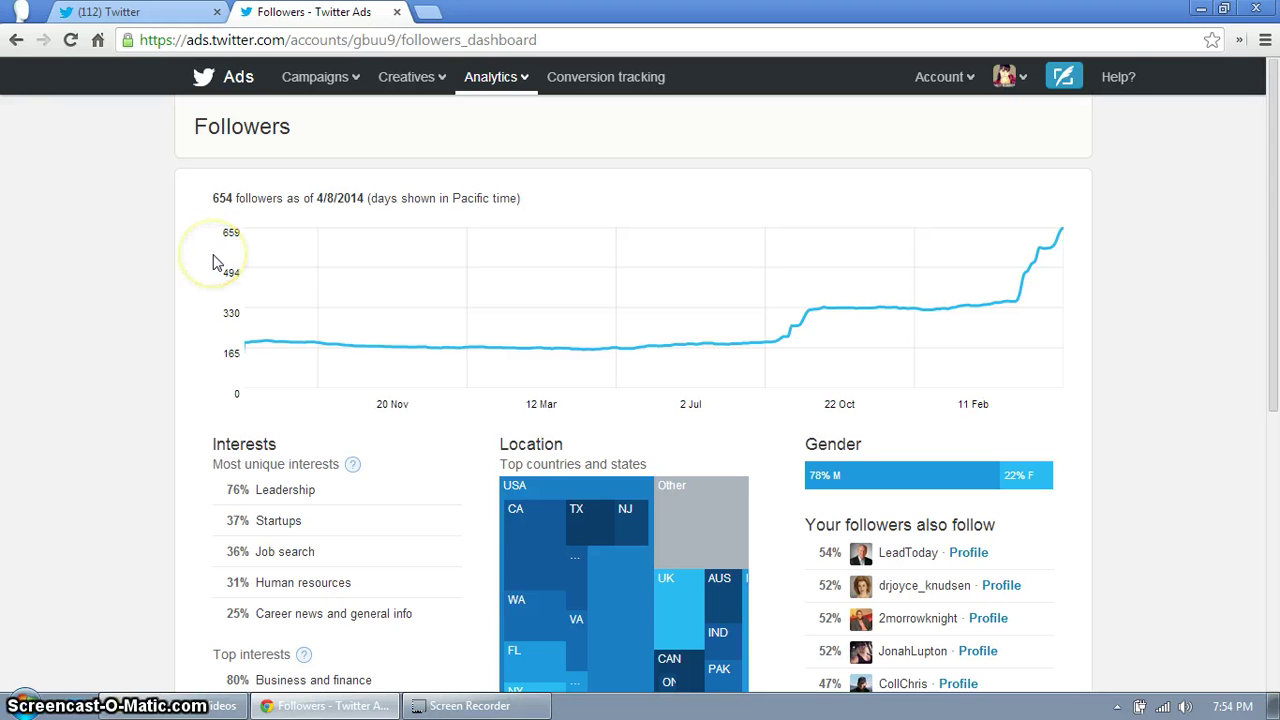
click(258, 343)
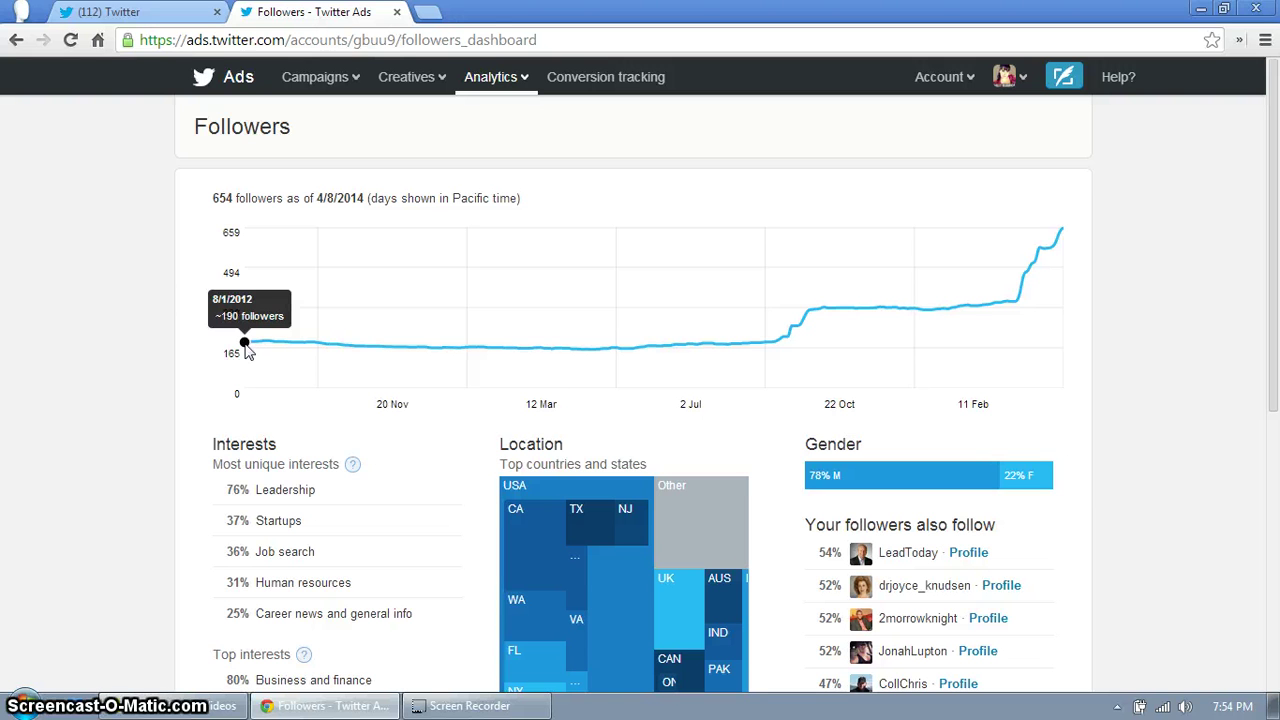
drag(247, 350, 1022, 320)
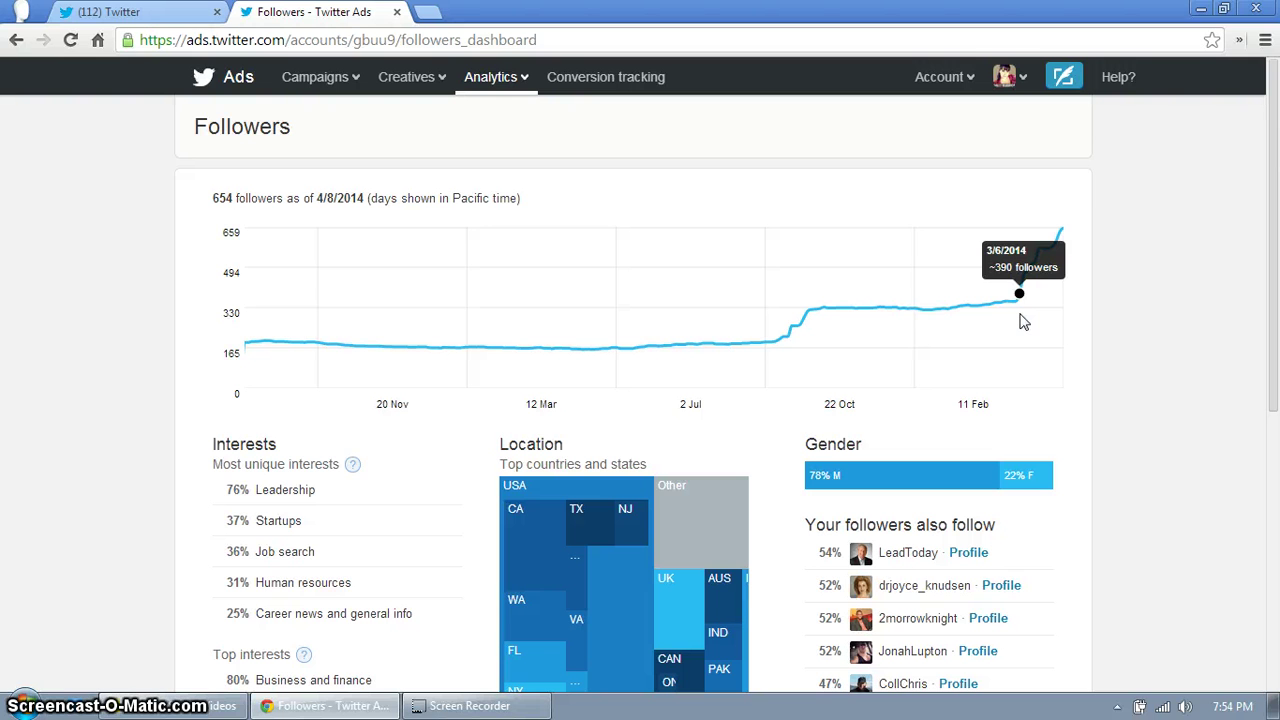
drag(1022, 322, 1063, 238)
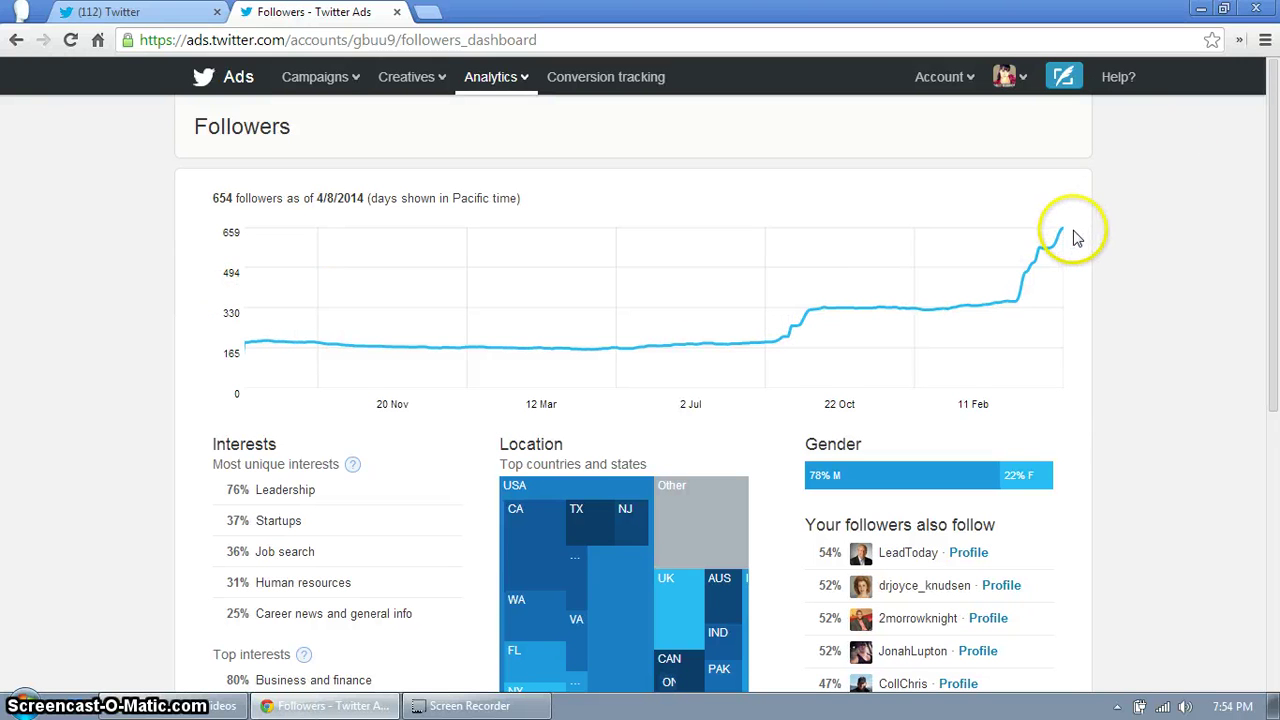
mouse_move(1065, 238)
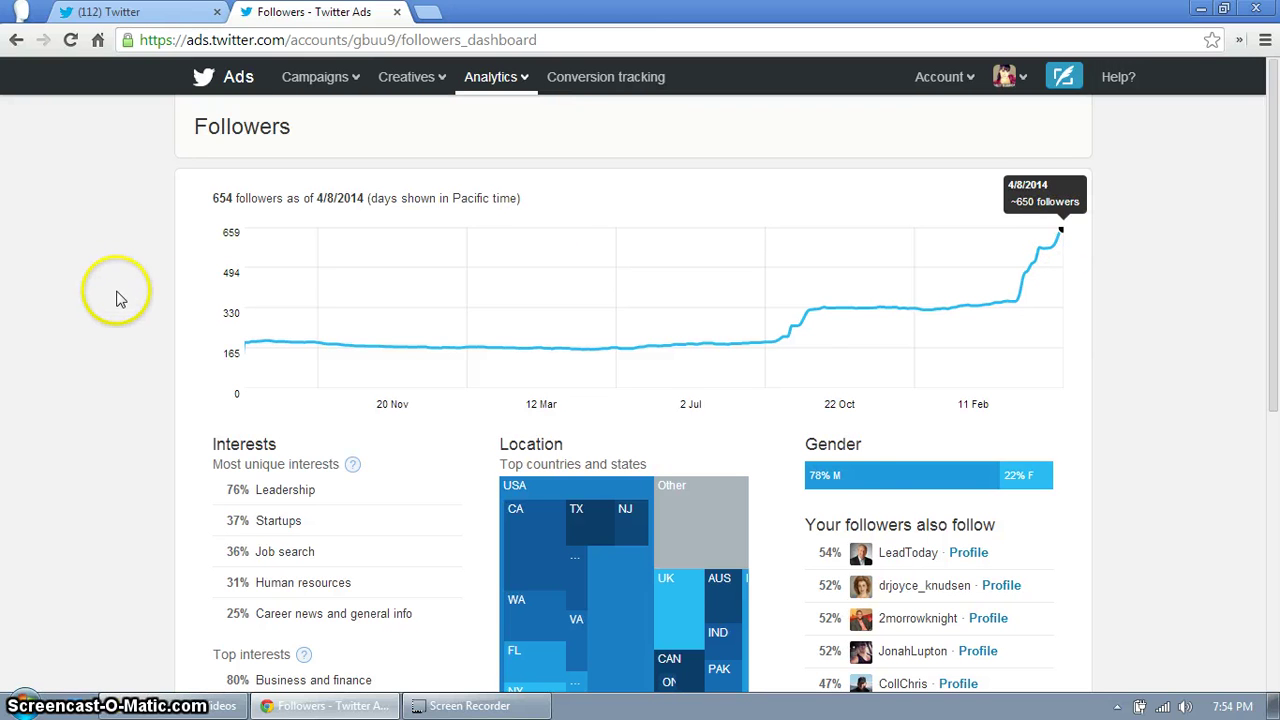
Review followers' Interests (80% Business and finance), Gender (78% male) and Top cities (Seattle)
scroll(118, 298, down, 2)
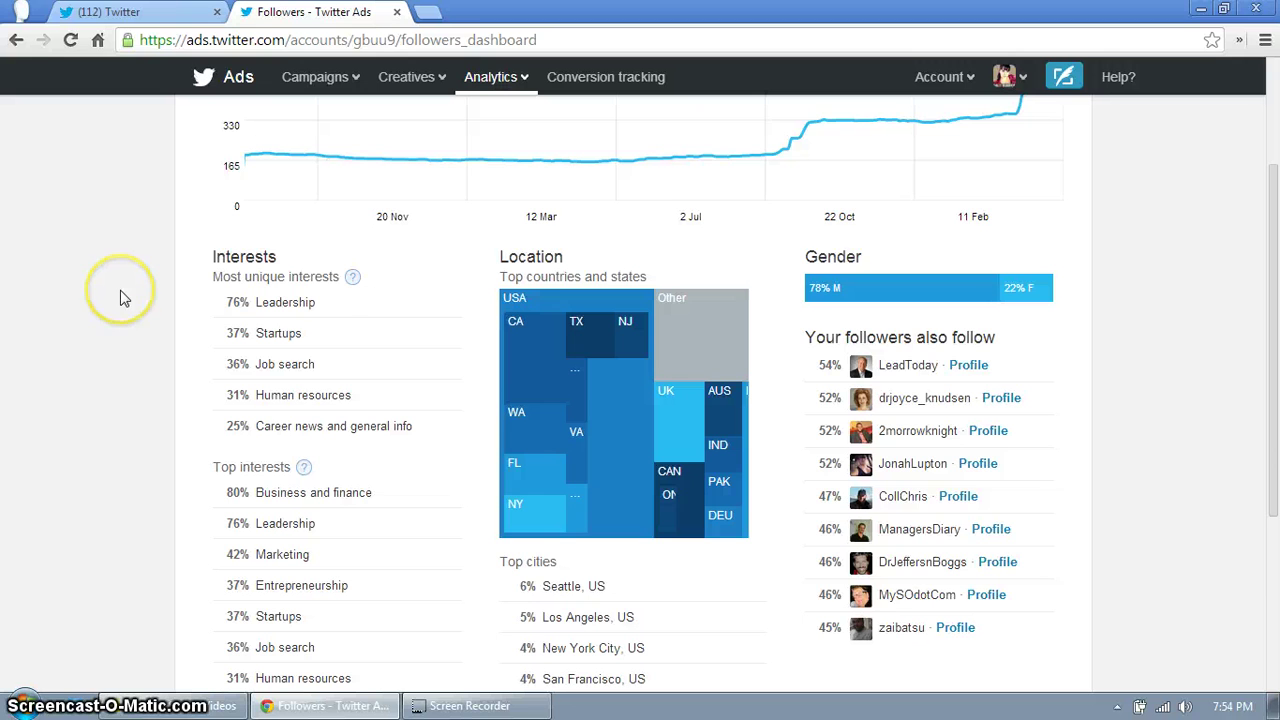
scroll(118, 298, down, 1)
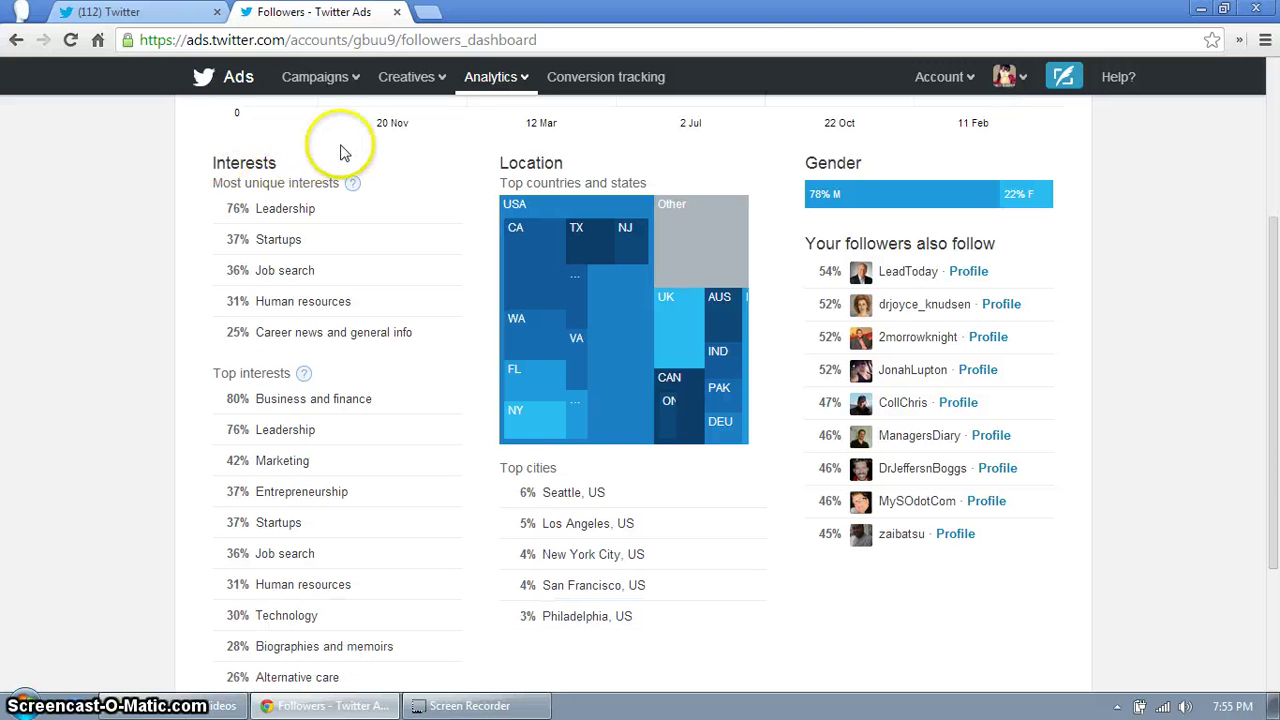
mouse_move(352, 184)
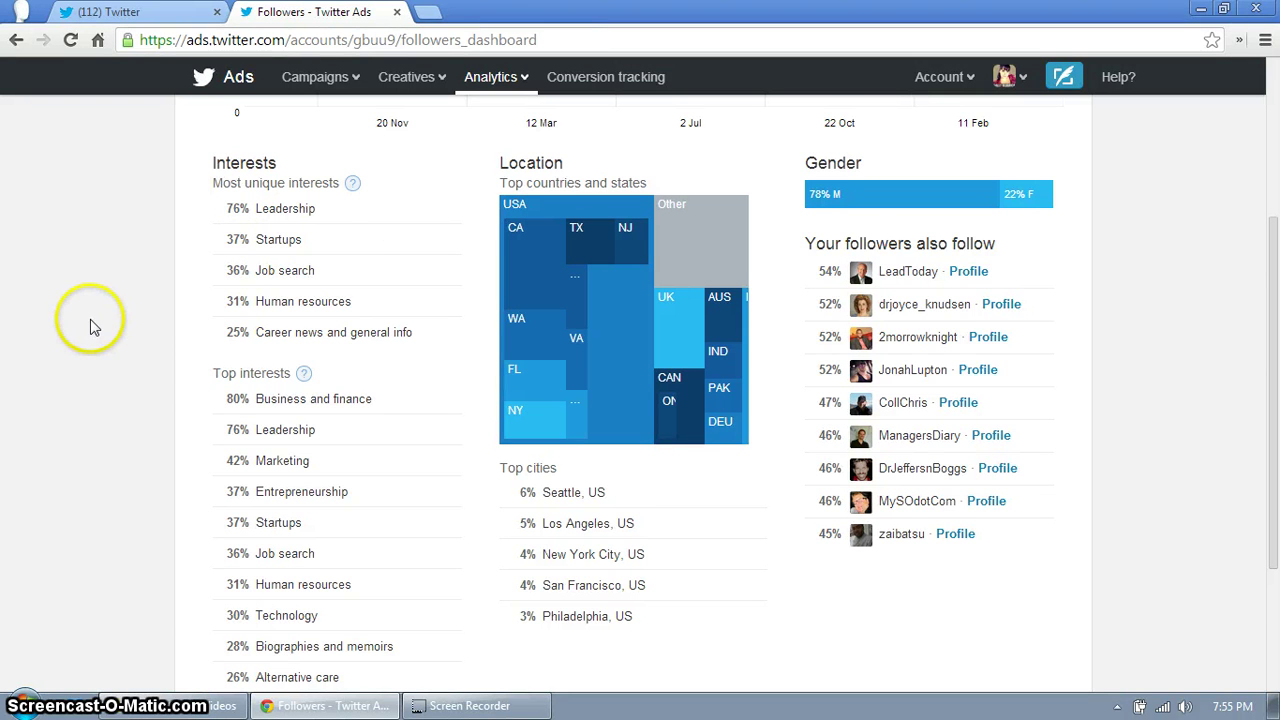
scroll(90, 327, down, 2)
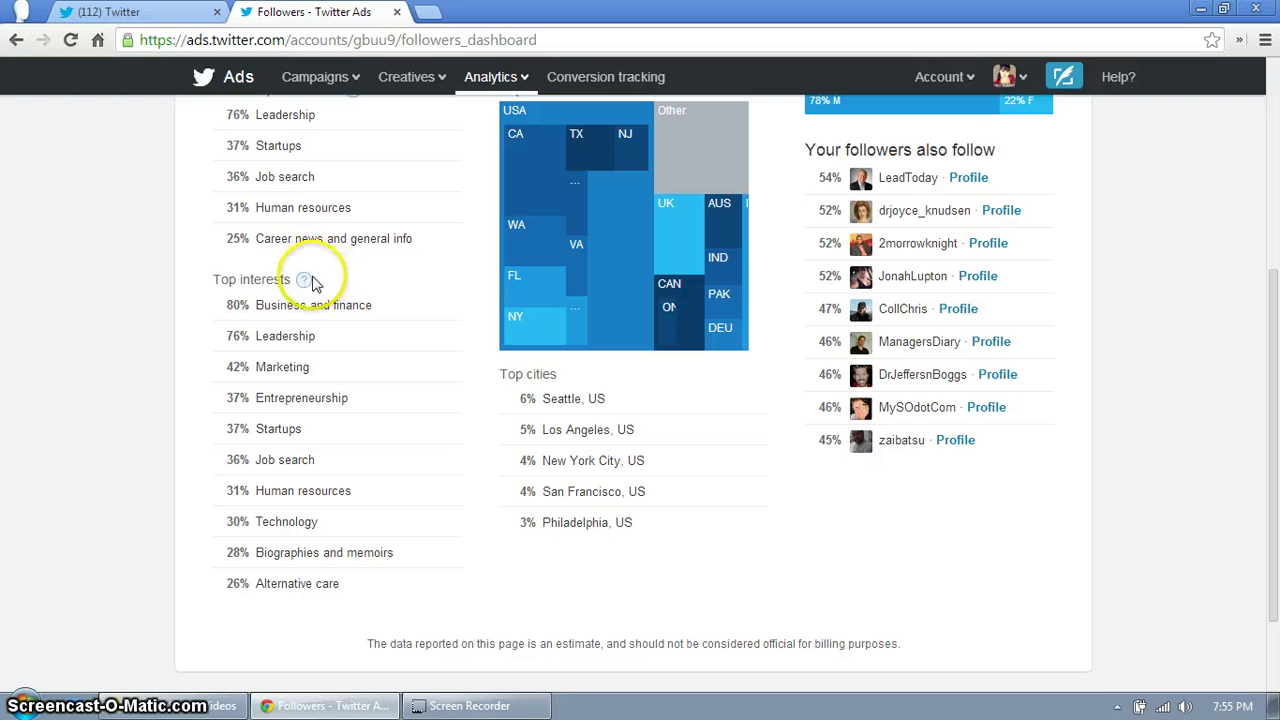
mouse_move(306, 281)
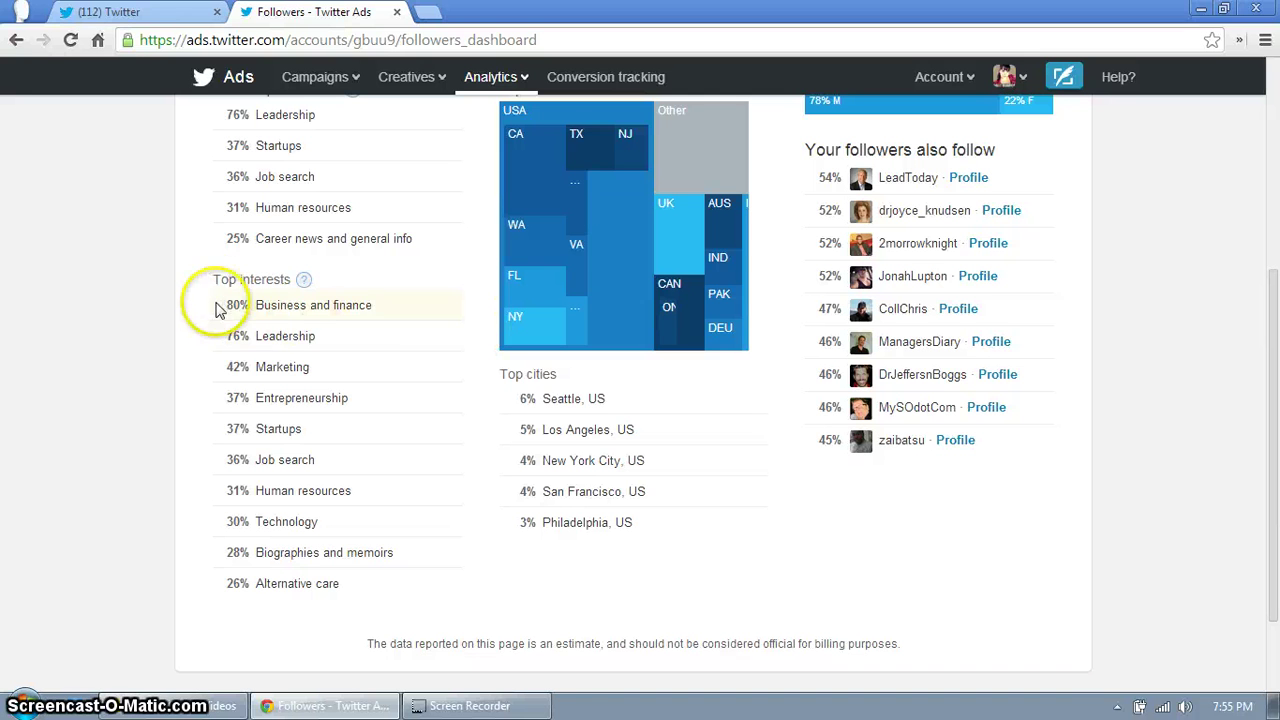
mouse_move(264, 300)
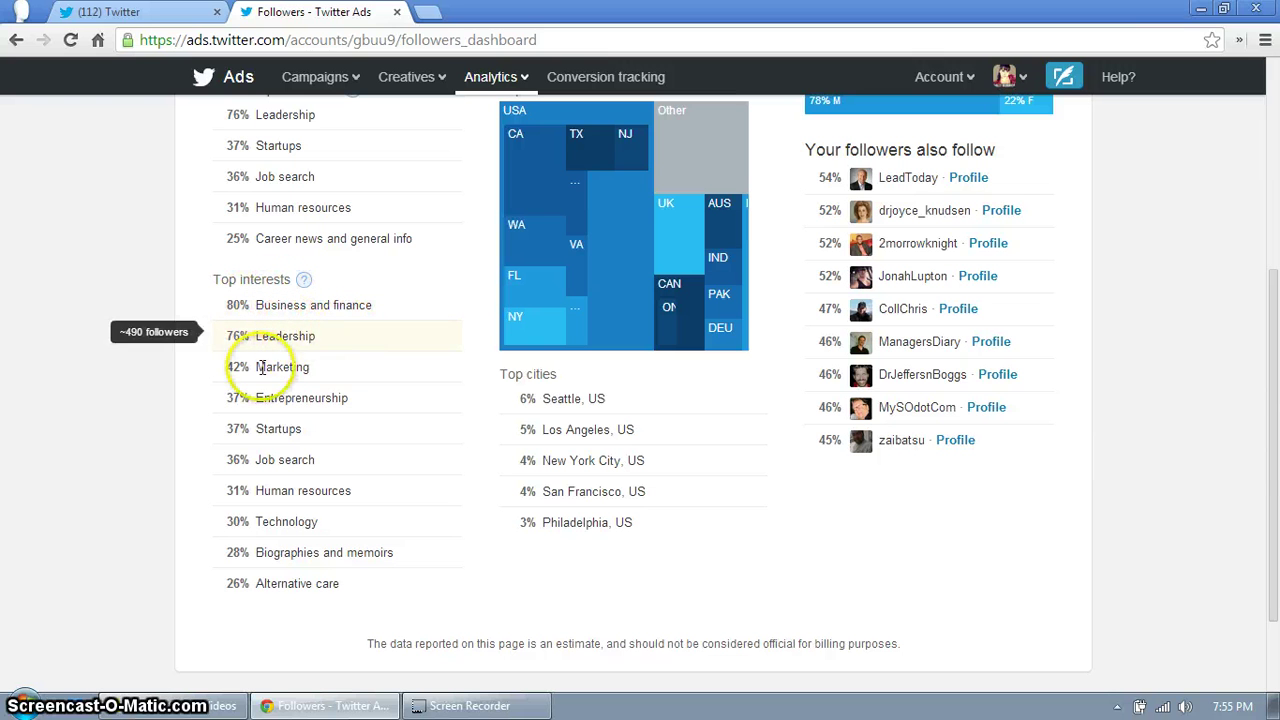
mouse_move(262, 368)
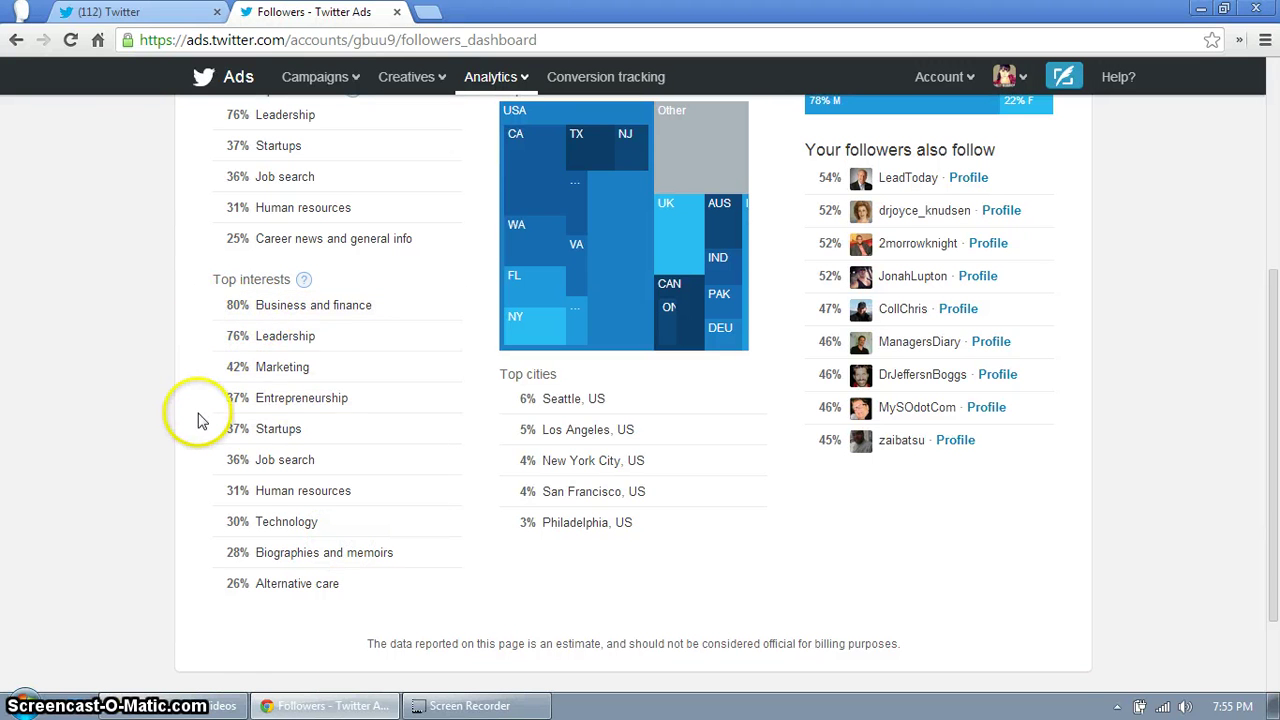
scroll(229, 314, up, 1)
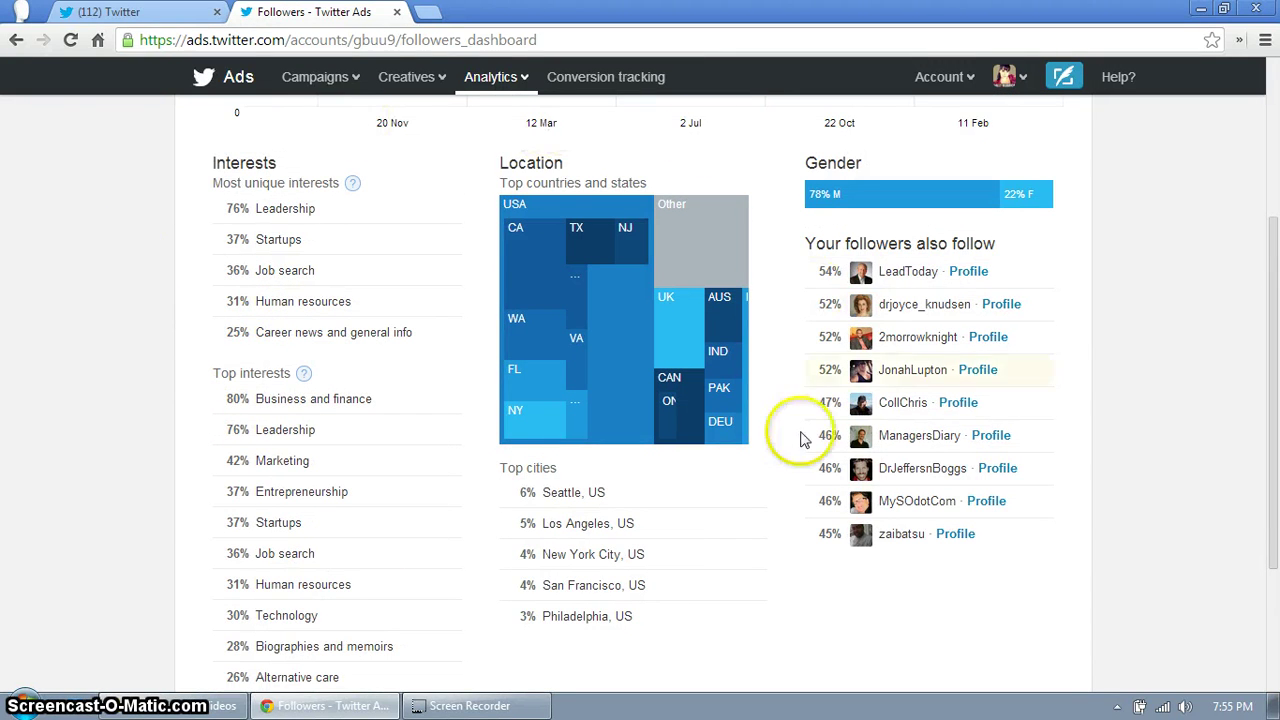
mouse_move(535, 205)
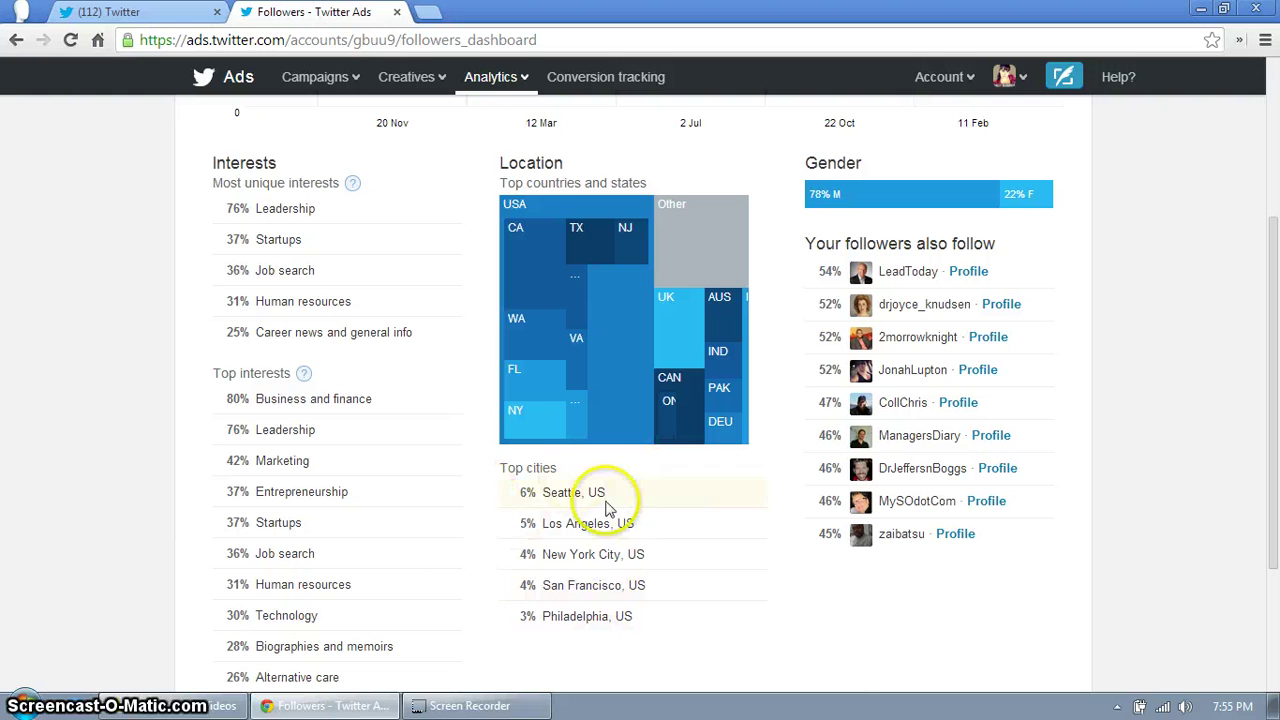
mouse_move(585, 508)
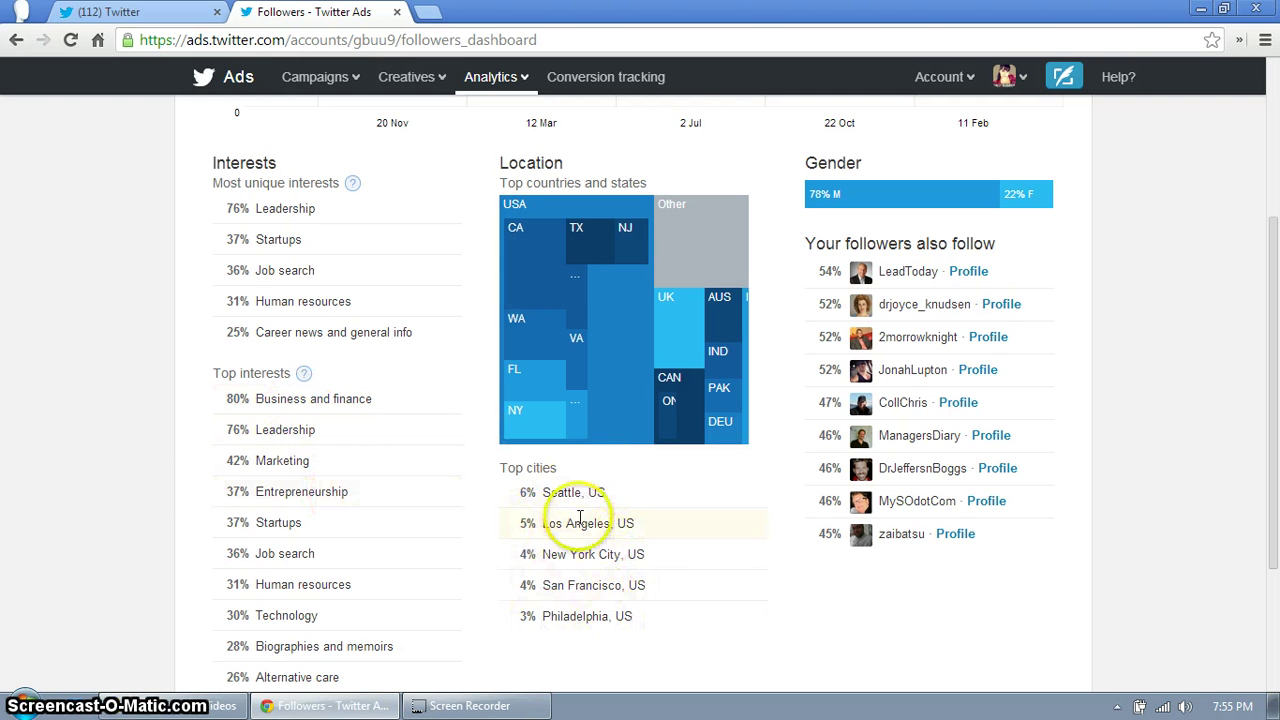
mouse_move(643, 574)
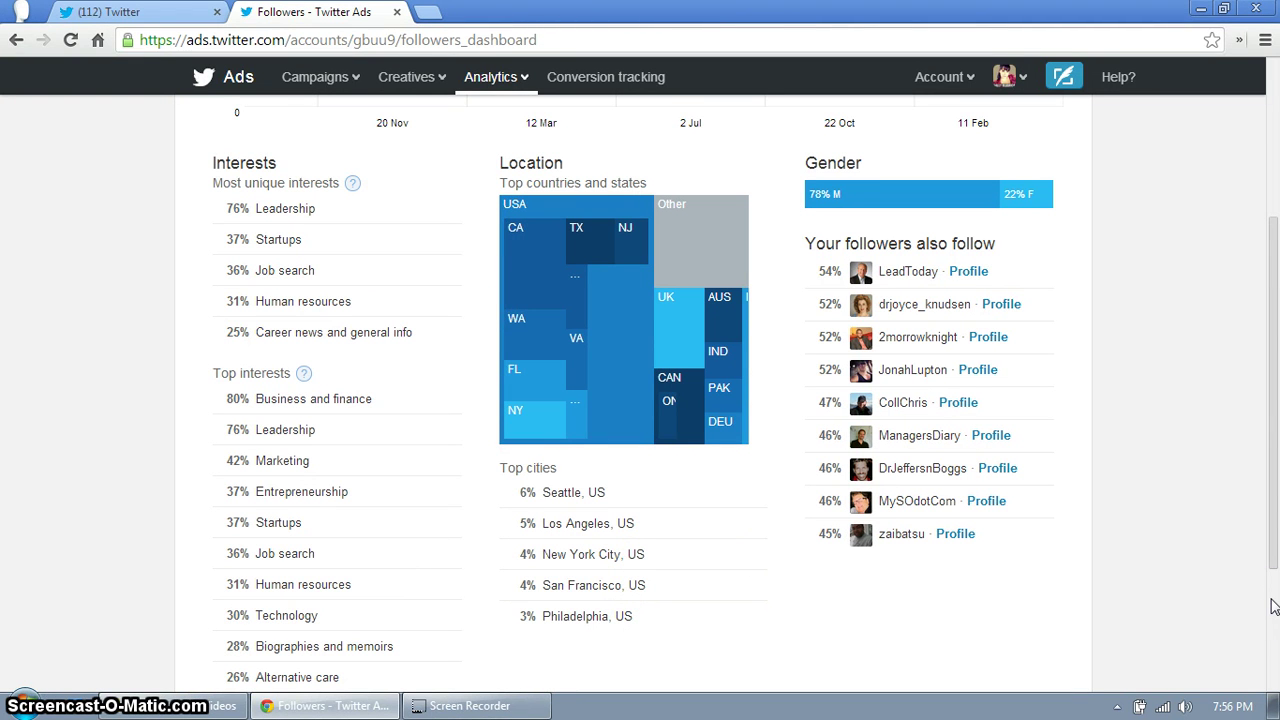
Check the followers' female share in the Gender section, alongside Leadership interest and also-followed accounts
click(1266, 343)
click(1129, 386)
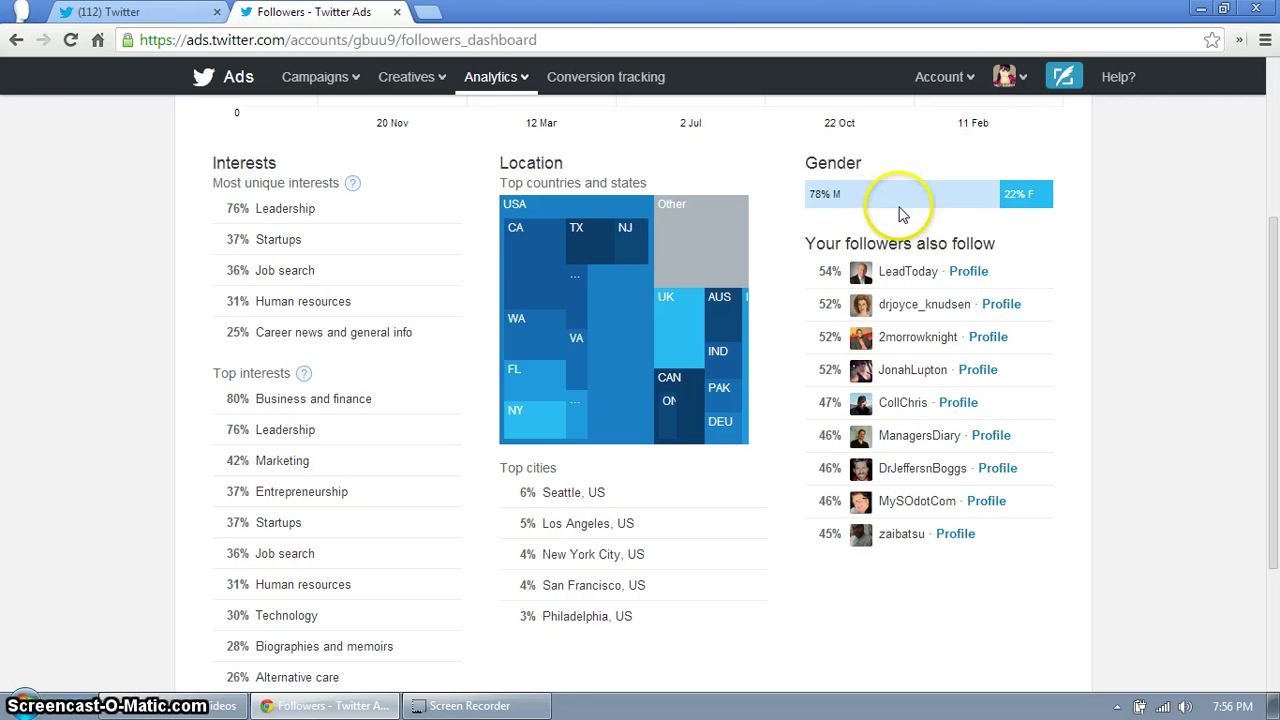
click(1050, 192)
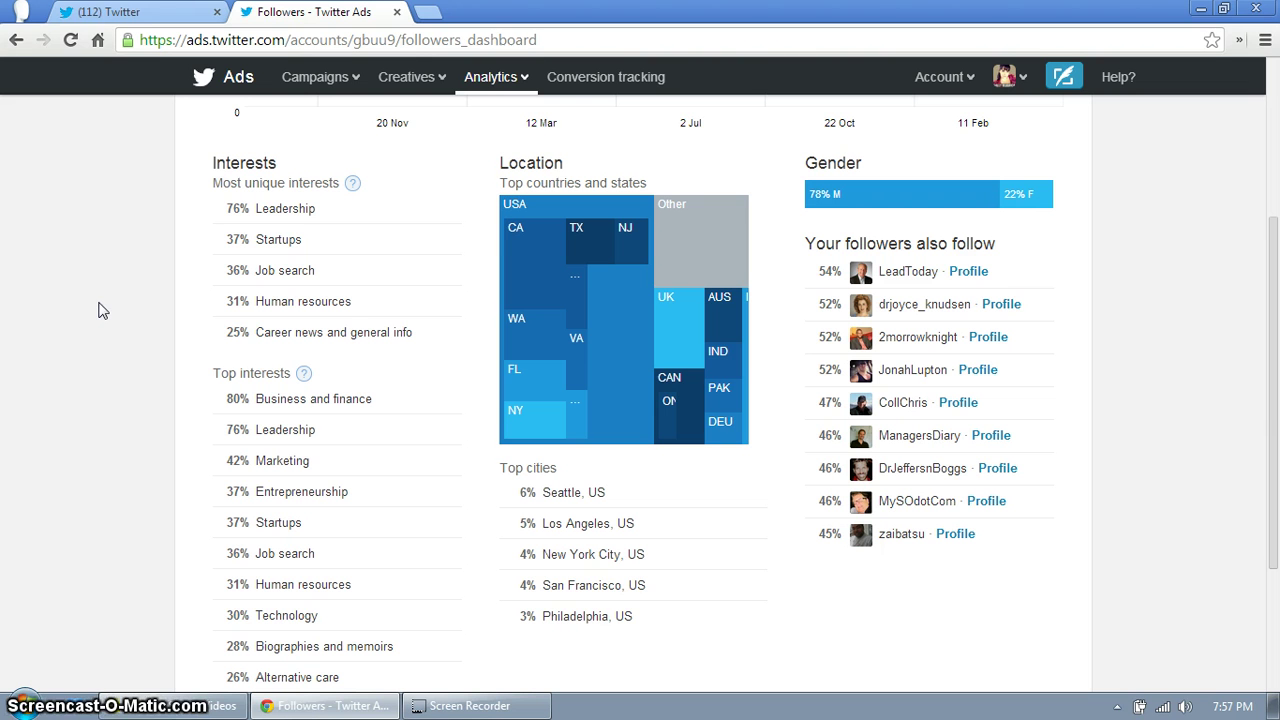
Switch to Websites analytics, listing one site with 8 tweets today and 5 clicks
click(90, 291)
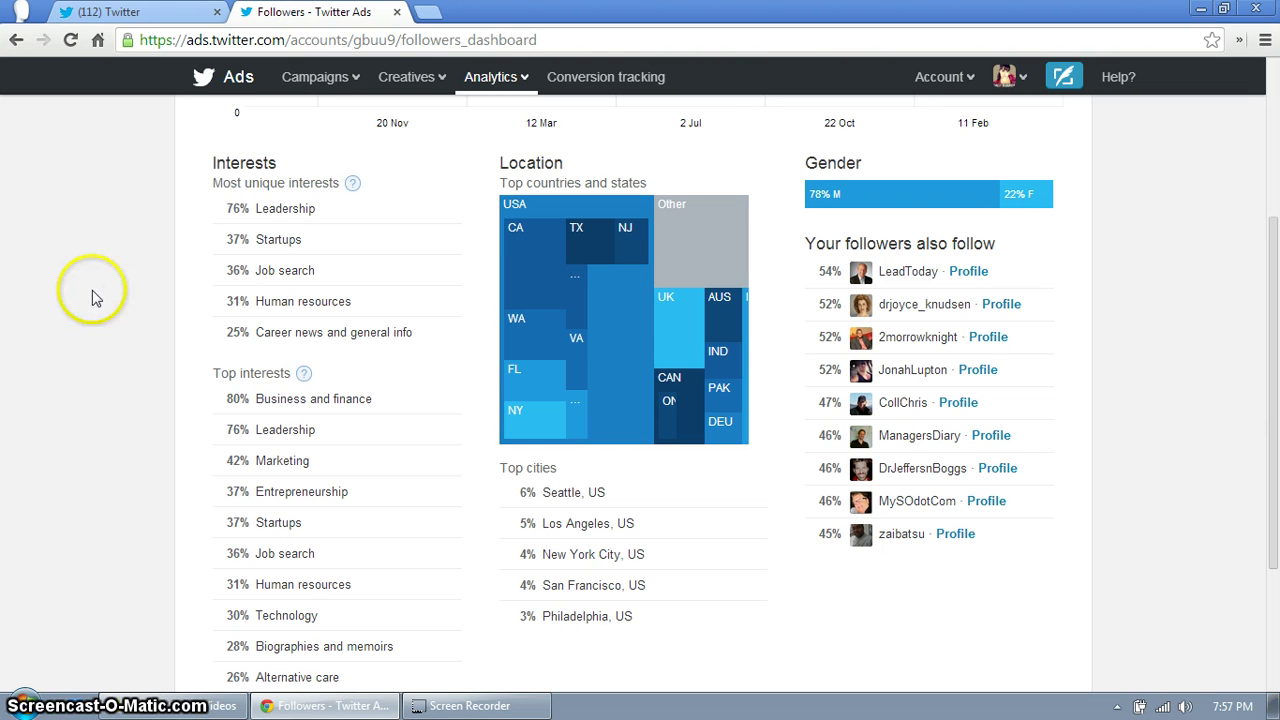
click(492, 78)
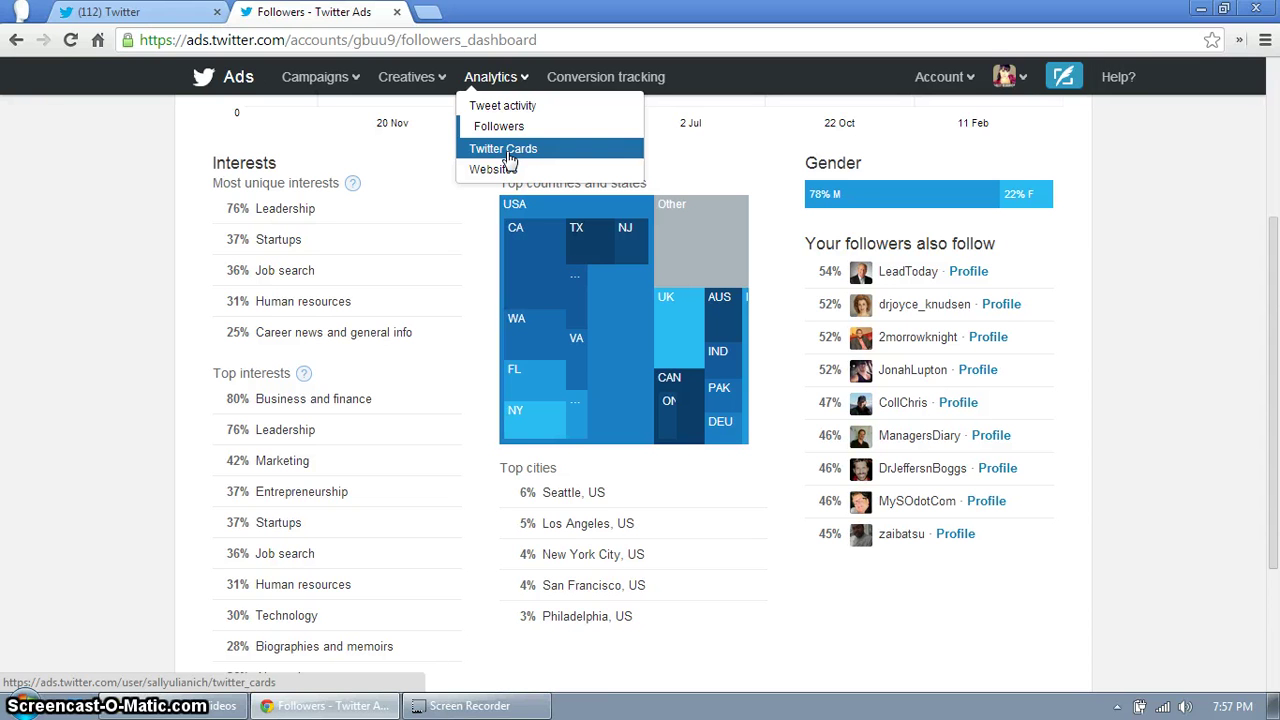
click(557, 150)
click(536, 168)
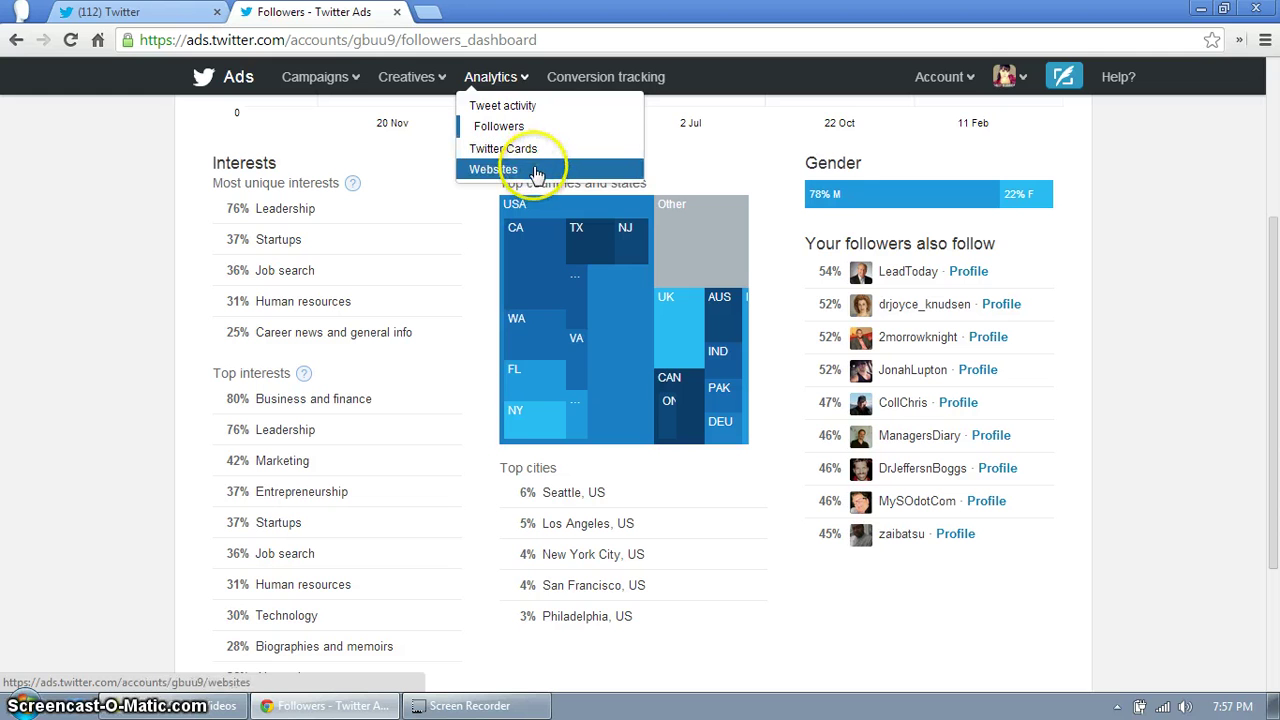
click(57, 261)
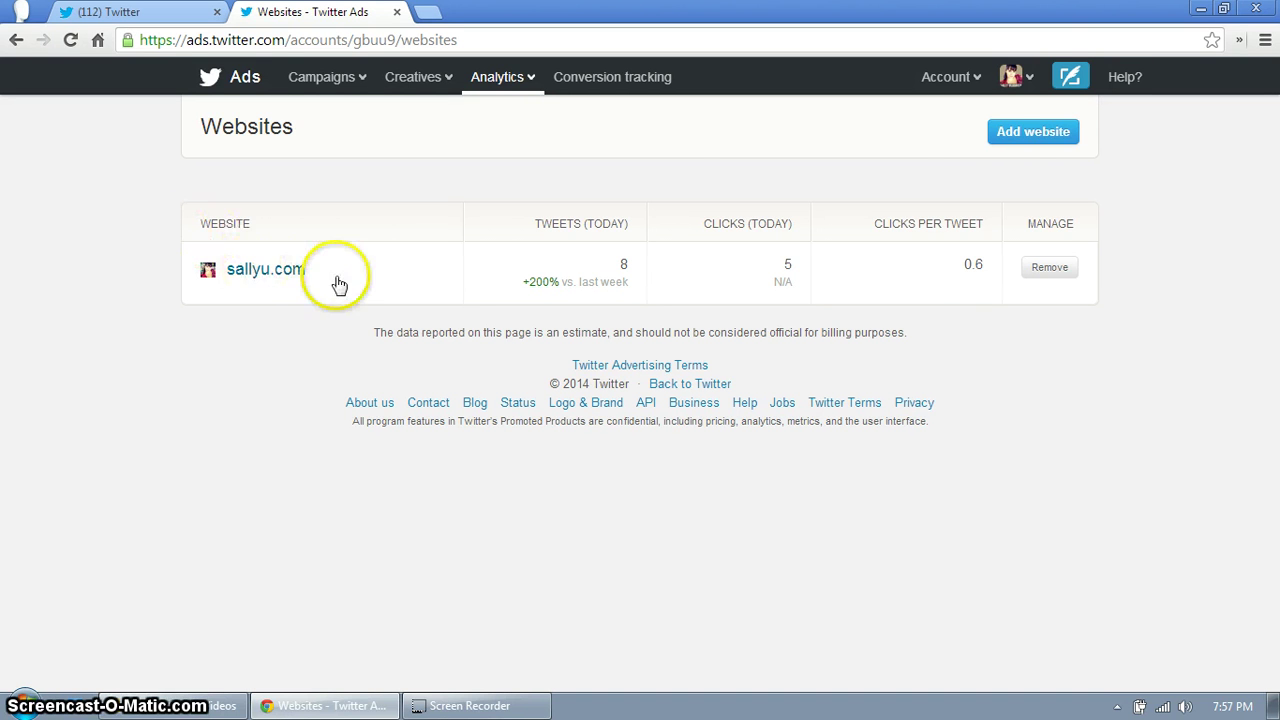
Inspect the sallyu.com entry, whose tweet count today is up 200% versus last week
click(1030, 135)
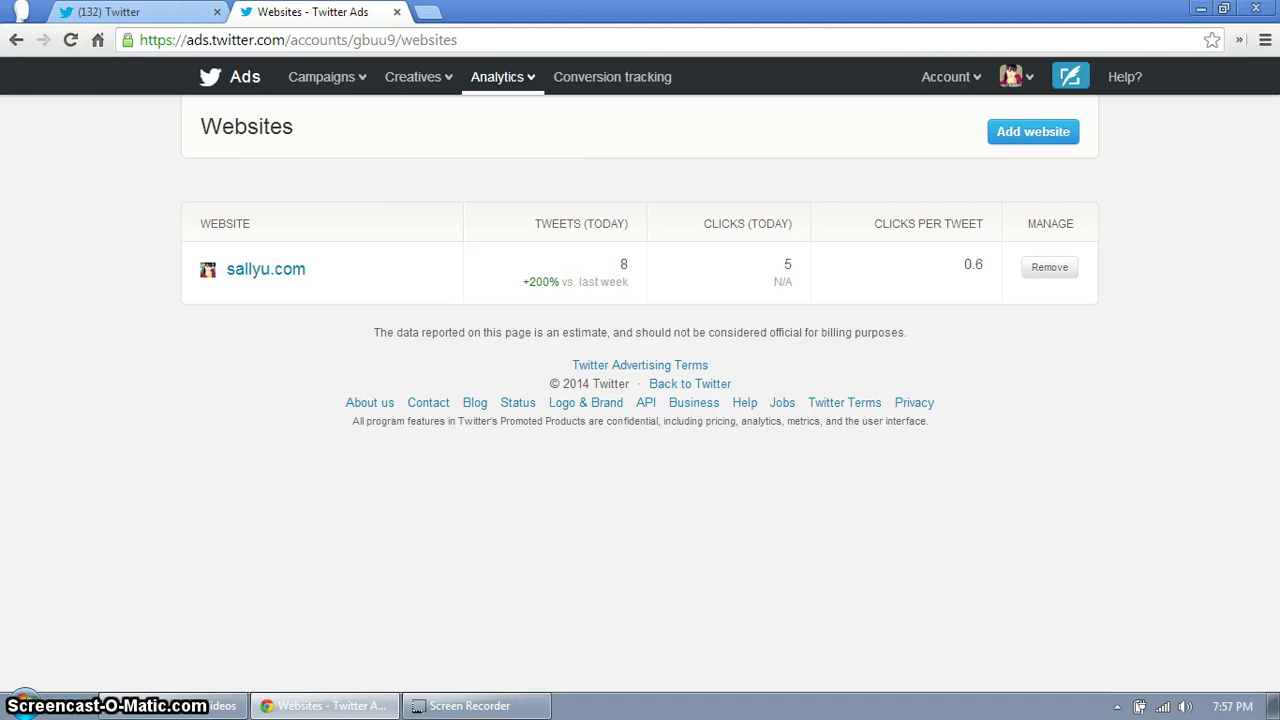
click(1050, 137)
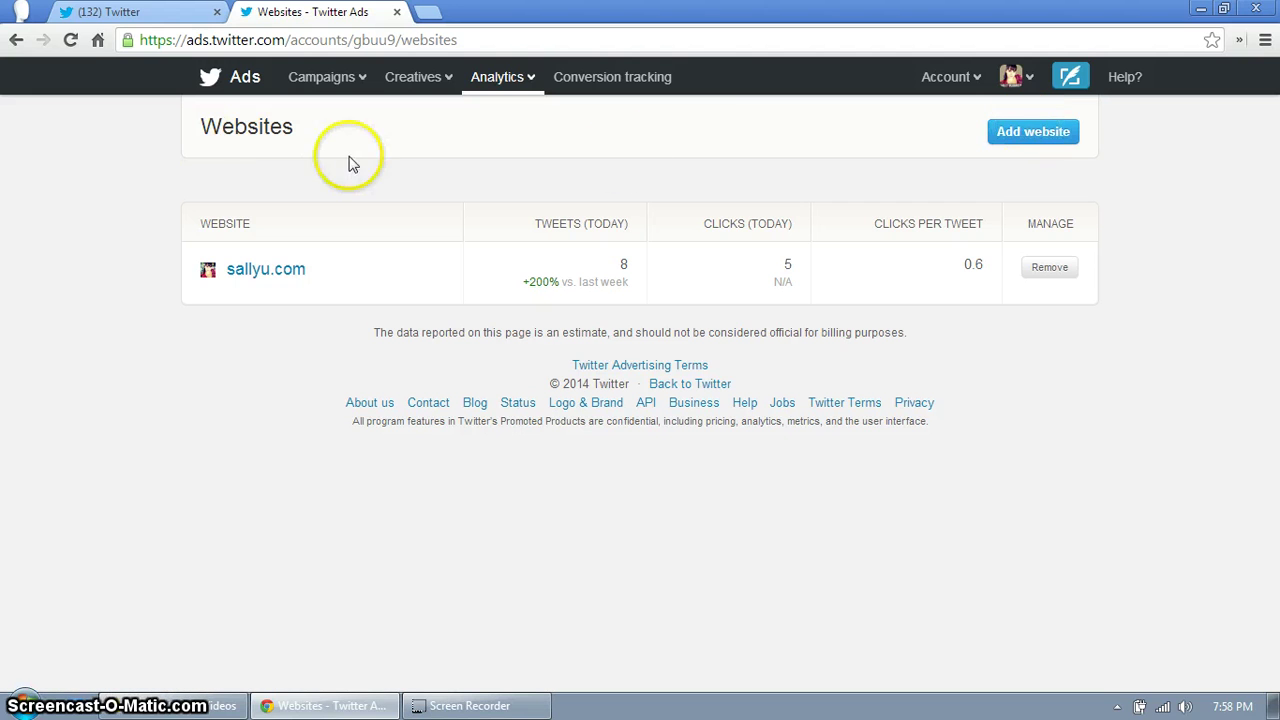
Open sallyu.com's detailed analytics showing 33 tweets and 10 link clicks over 14 days
click(243, 274)
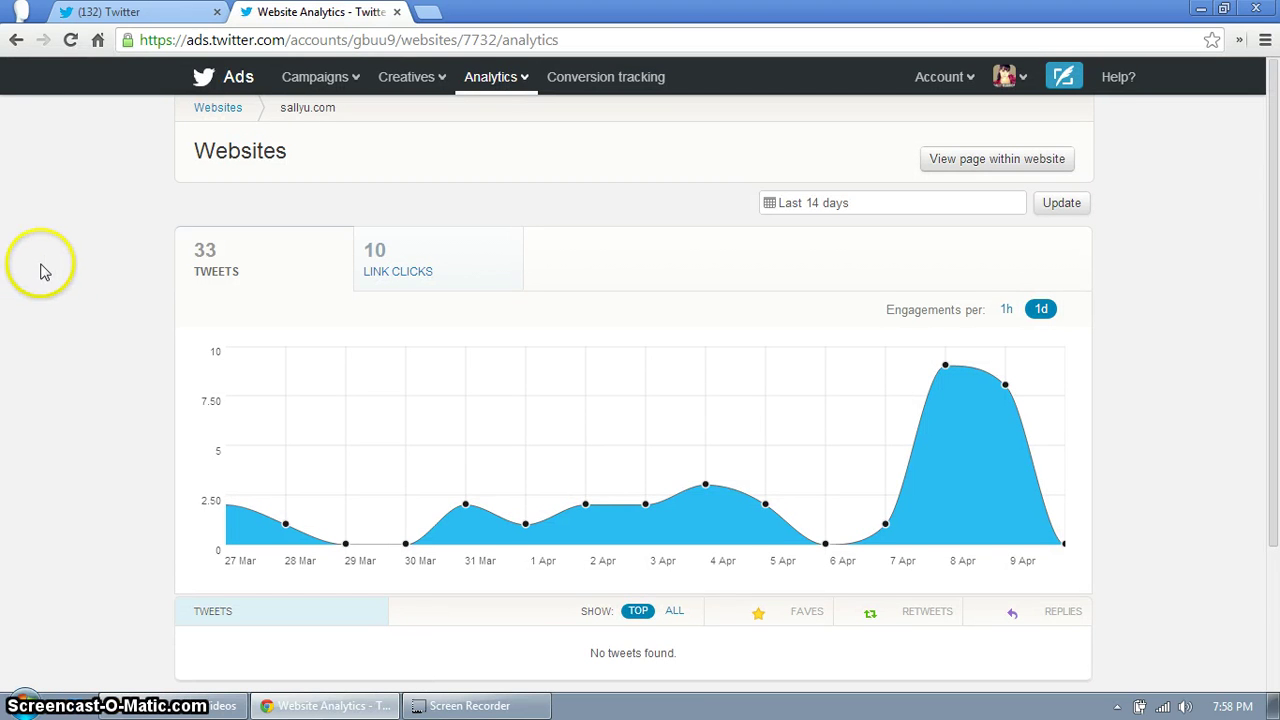
mouse_move(255, 503)
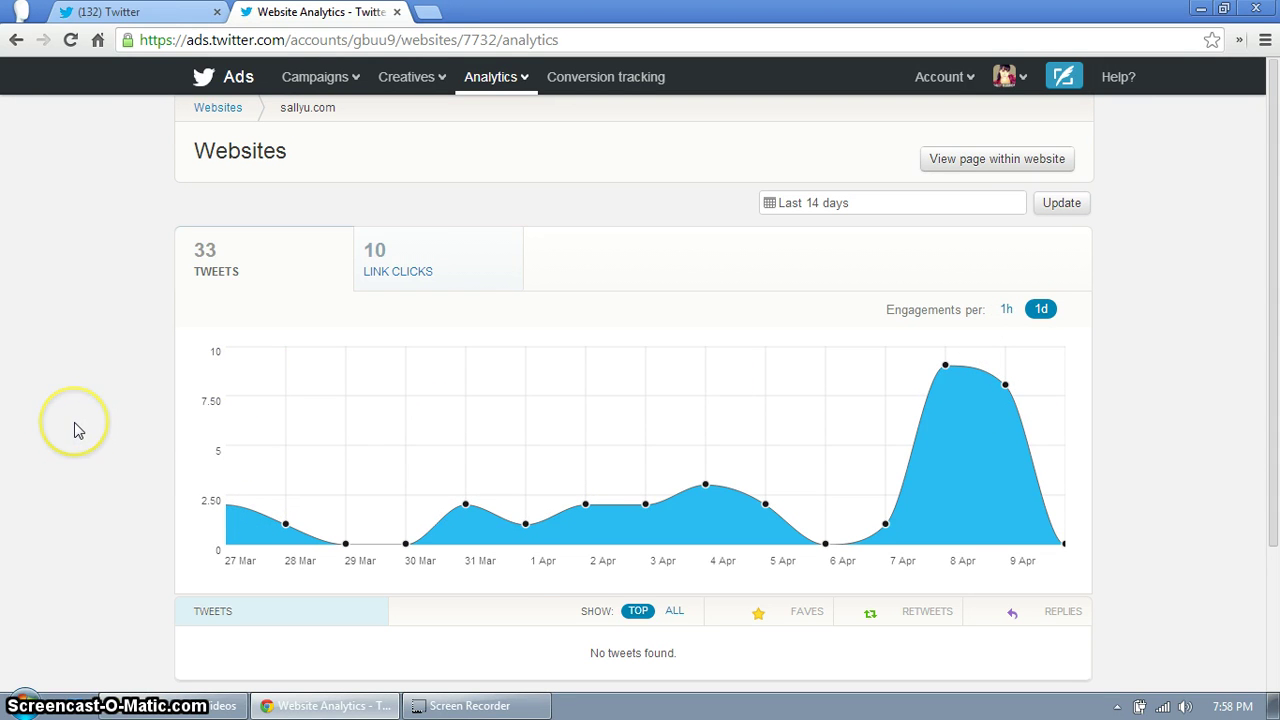
mouse_move(948, 360)
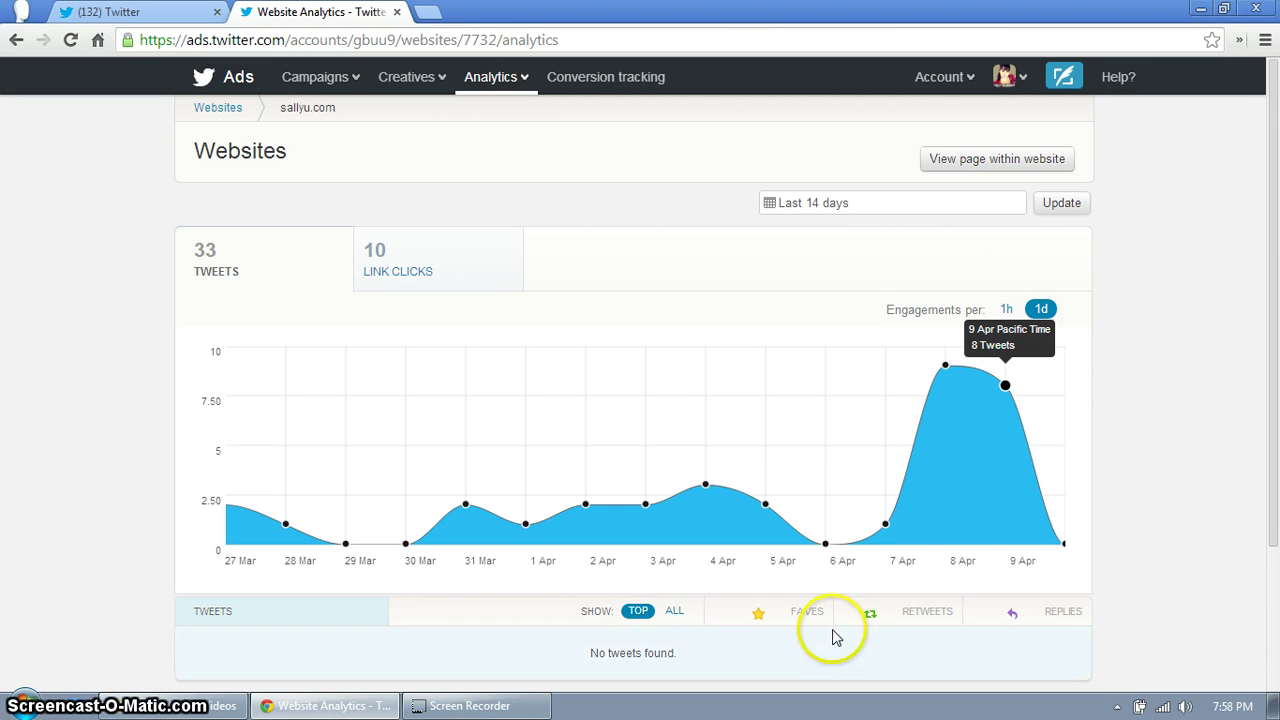
Show ALL tweets, then compare the Link Clicks chart before returning to the Tweets chart
click(674, 610)
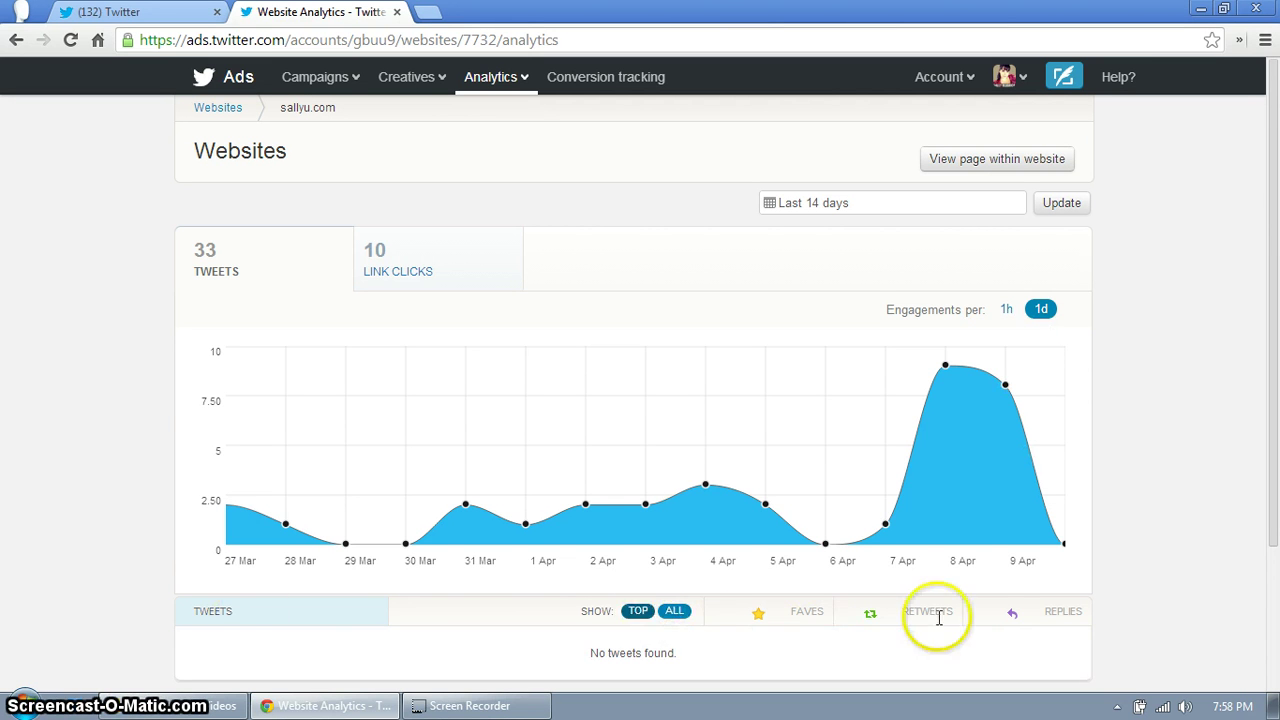
scroll(140, 562, down, 1)
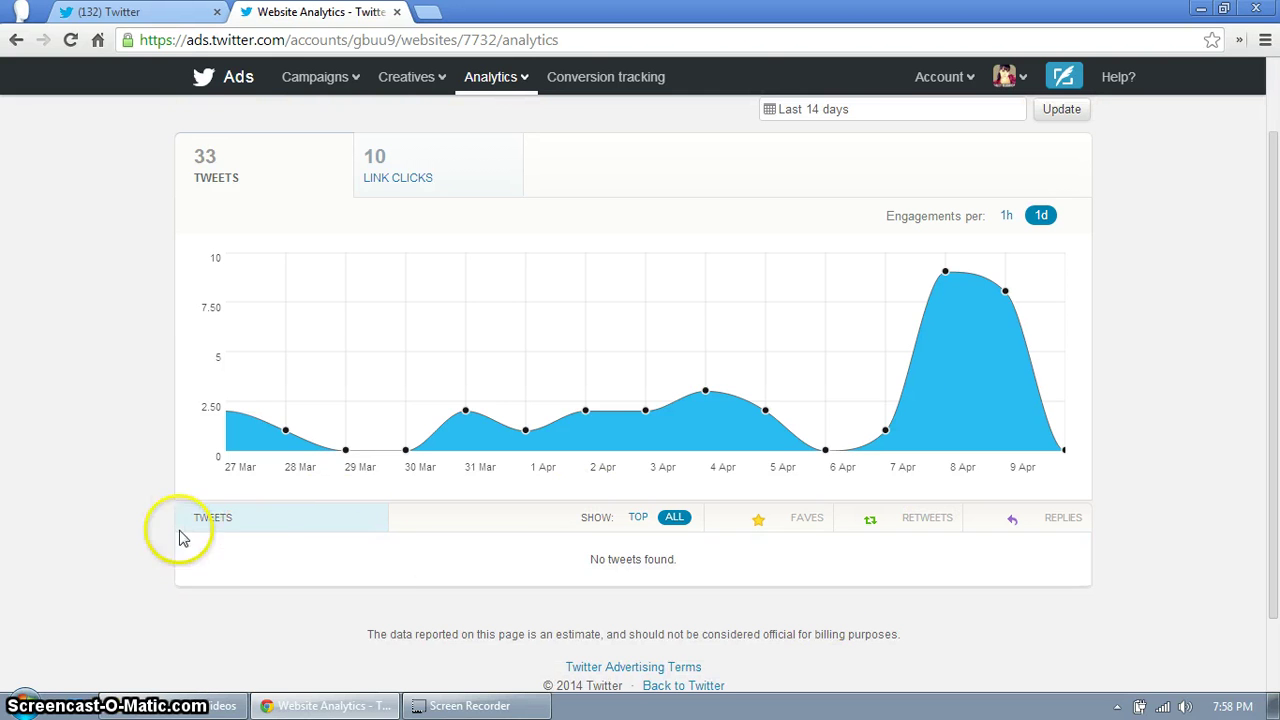
scroll(129, 514, up, 1)
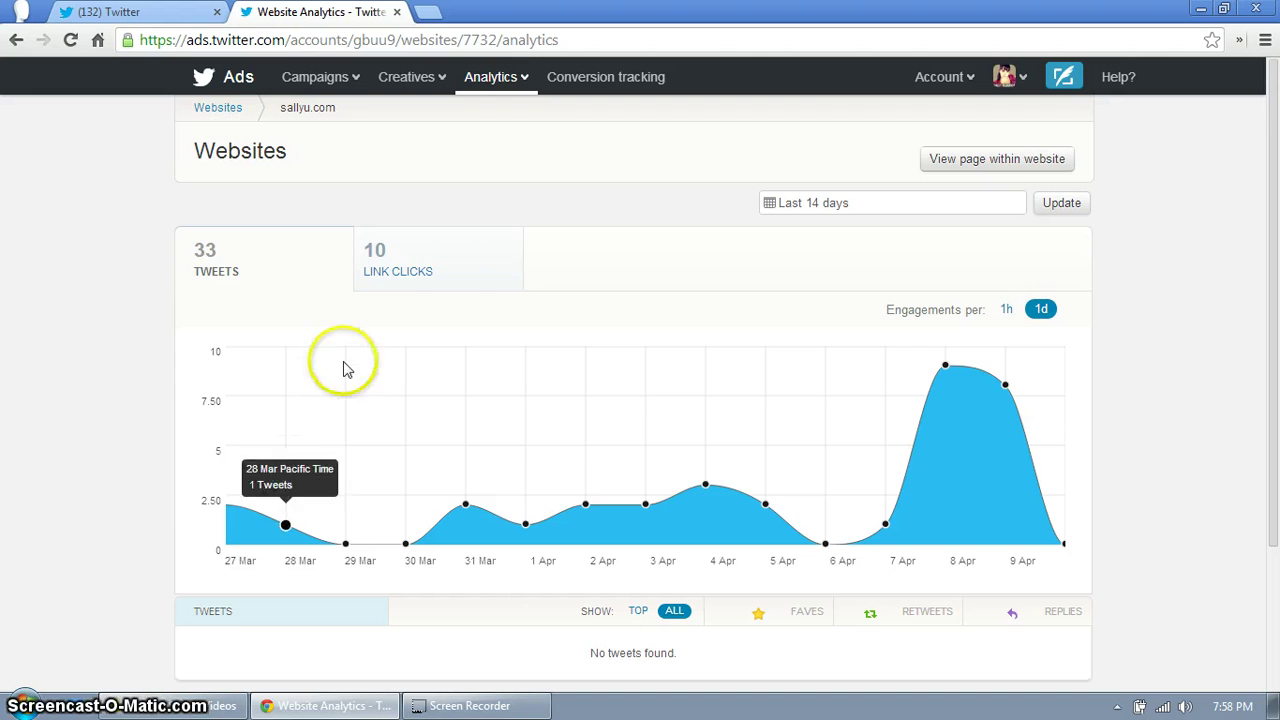
click(505, 250)
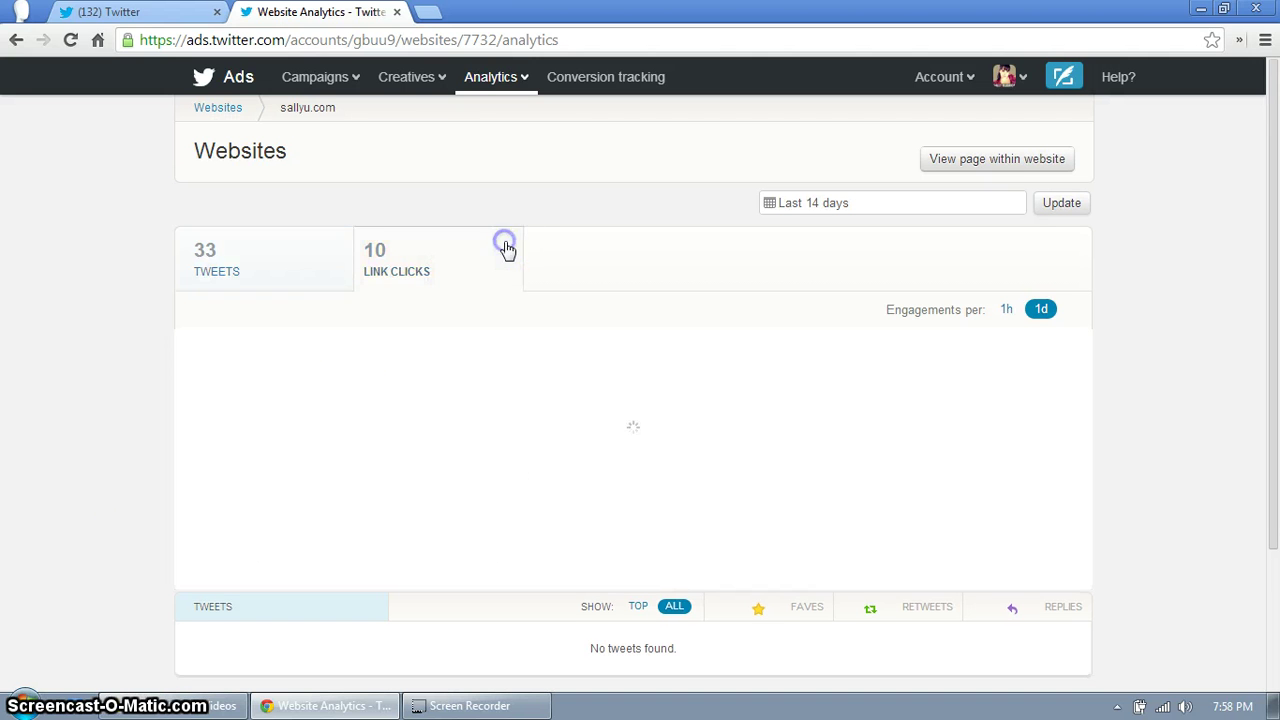
click(292, 250)
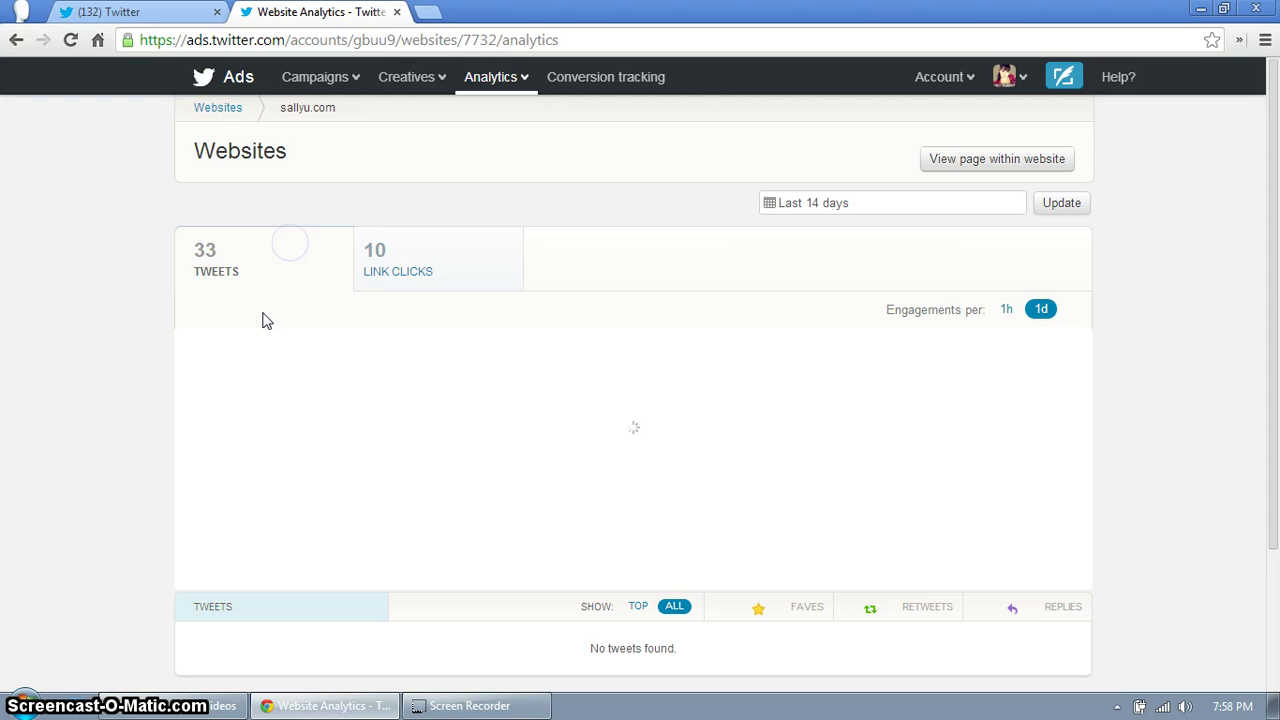
click(971, 201)
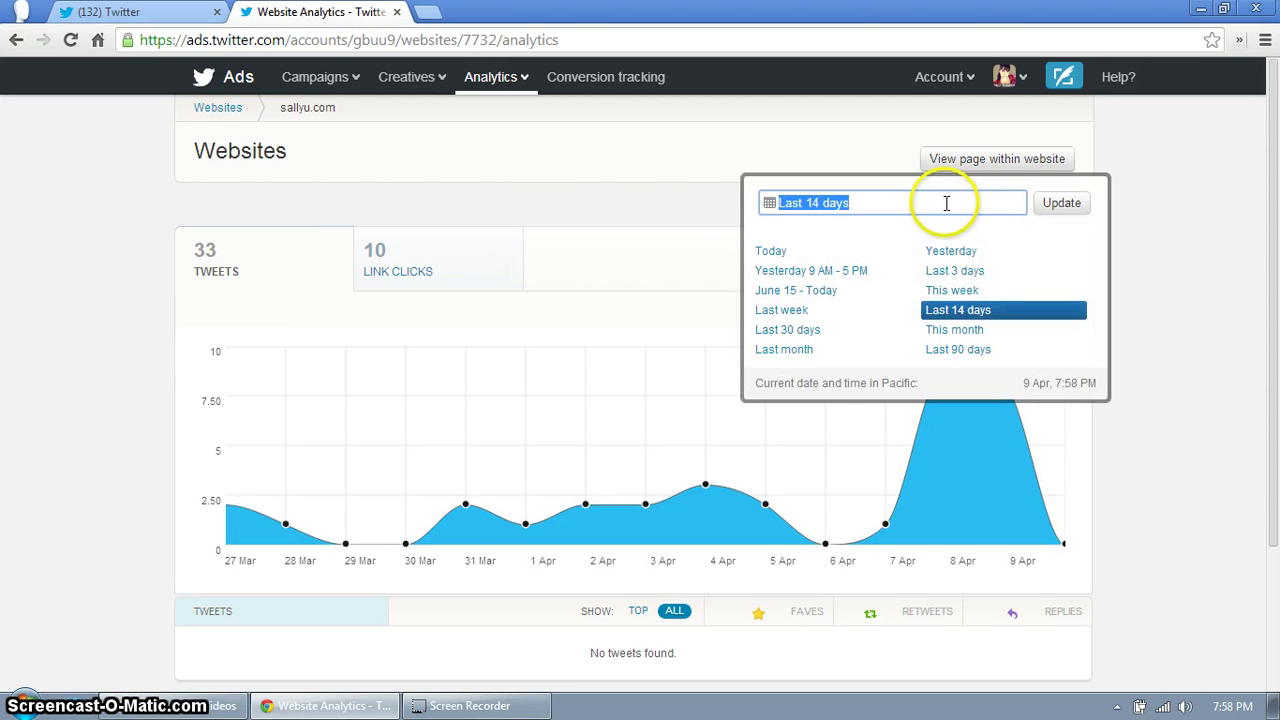
click(768, 251)
click(1058, 203)
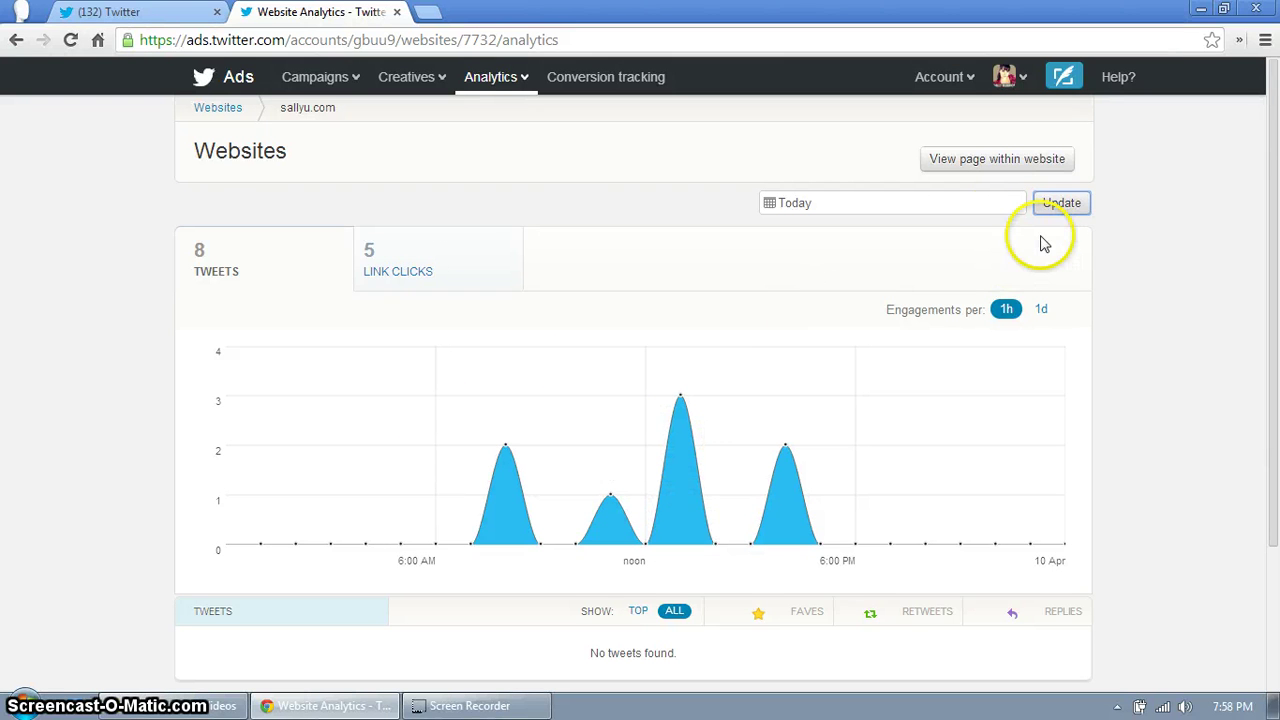
click(975, 203)
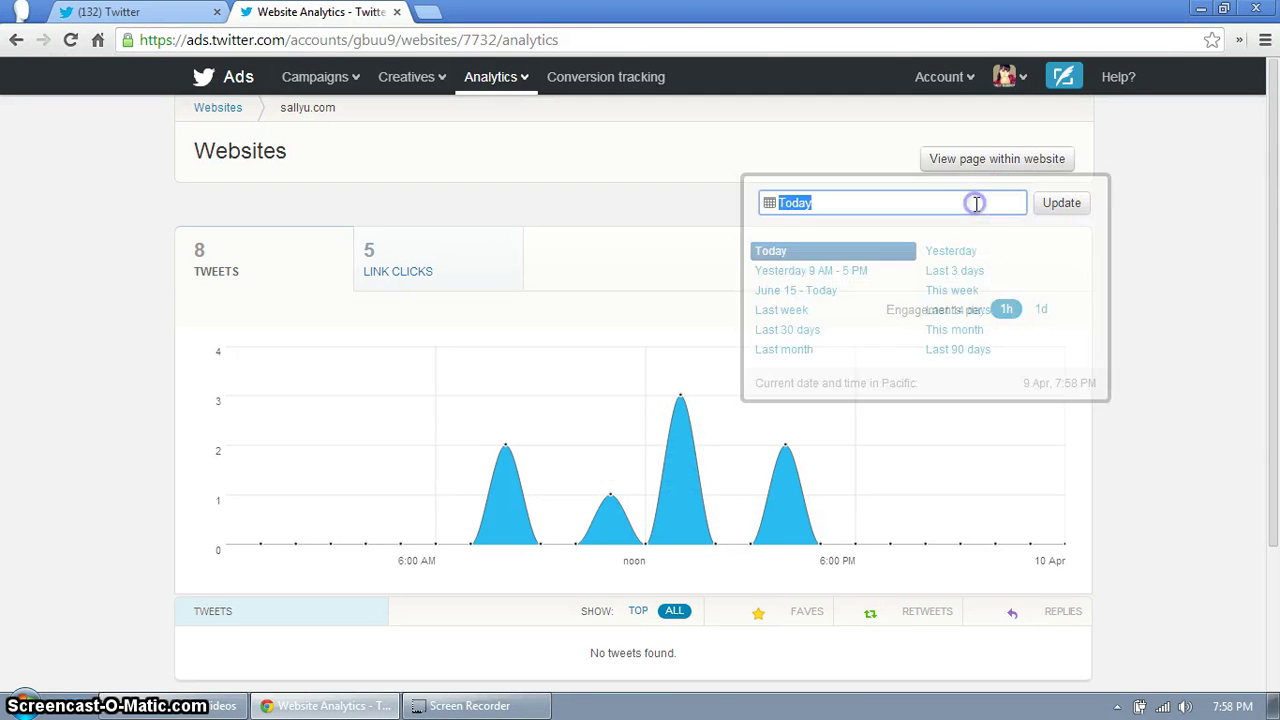
click(826, 272)
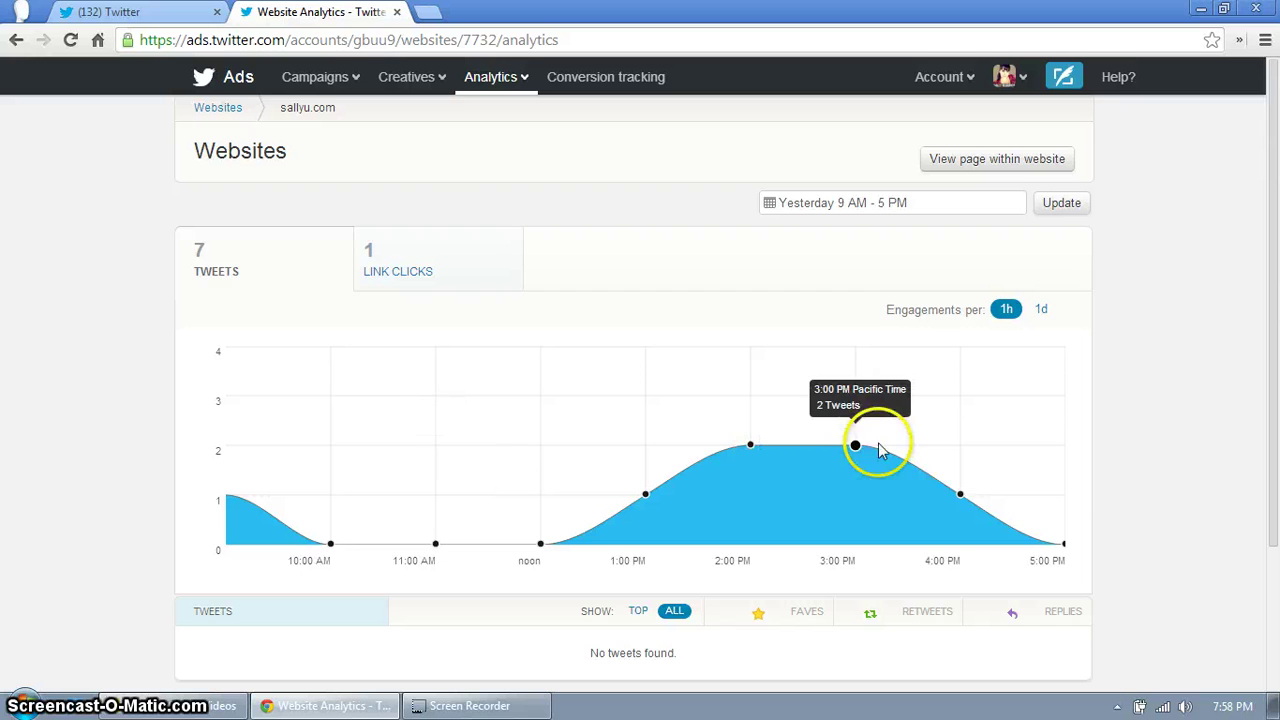
click(1010, 205)
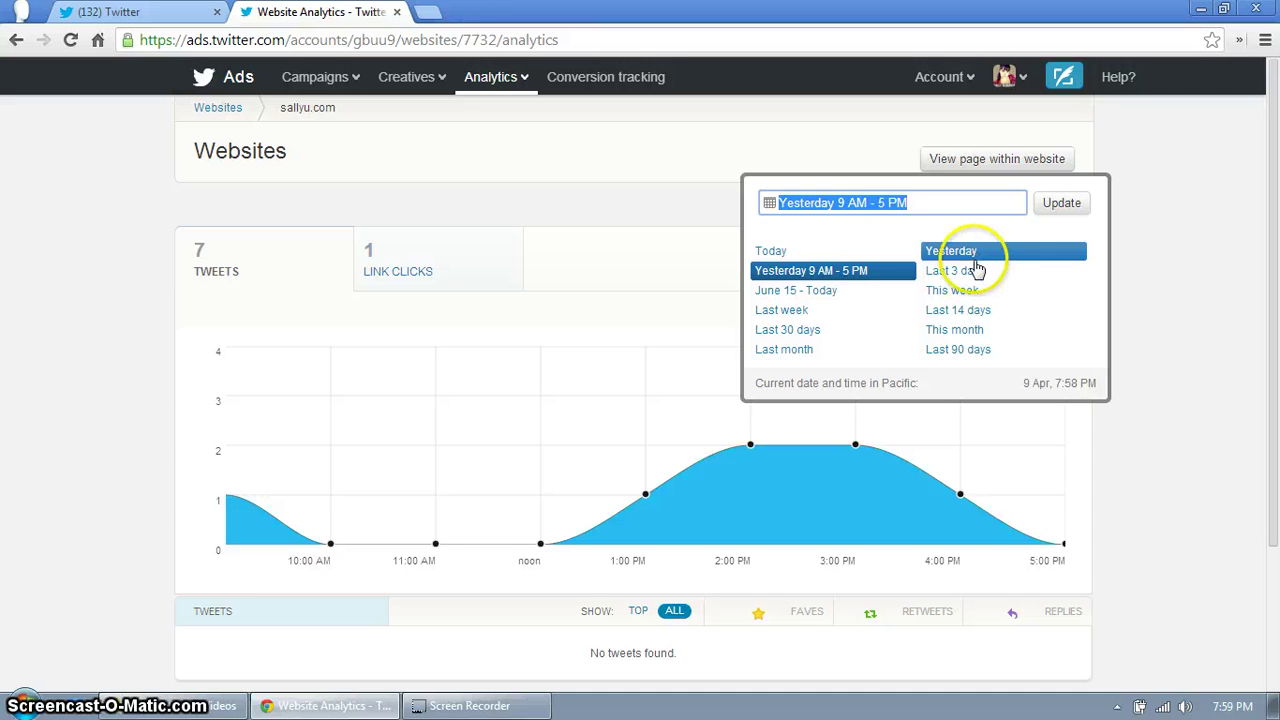
click(980, 309)
click(1062, 204)
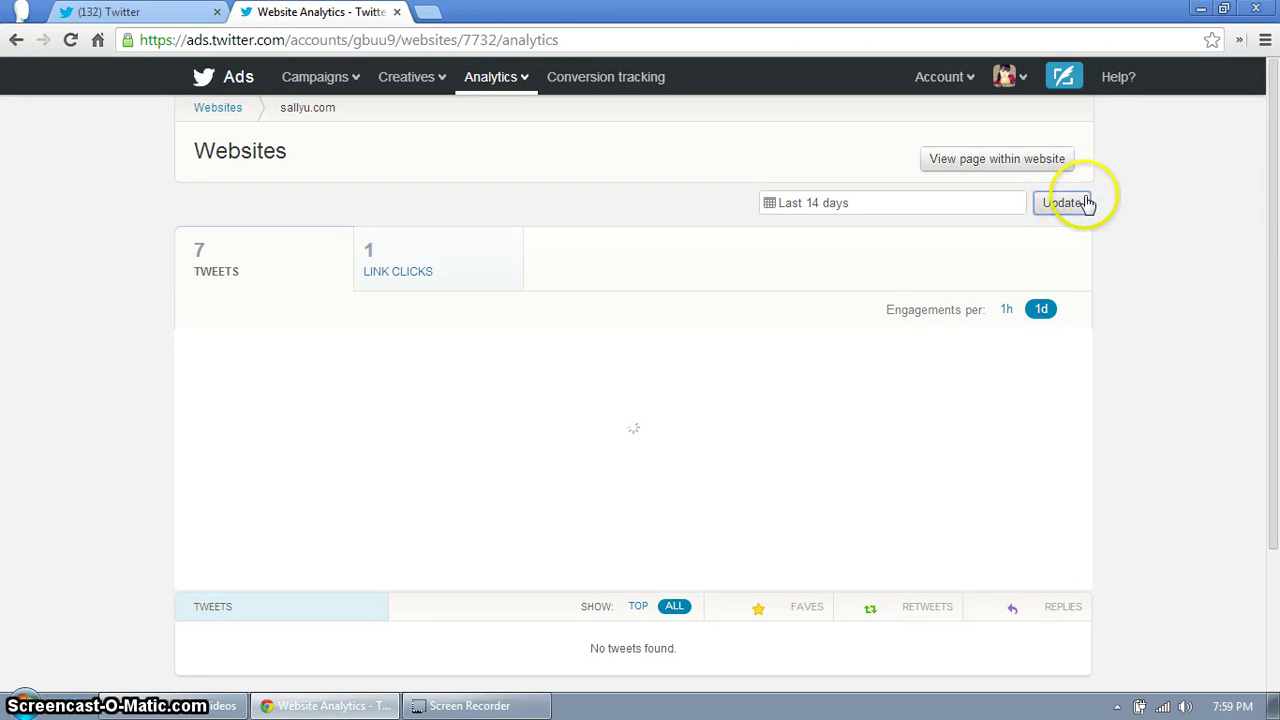